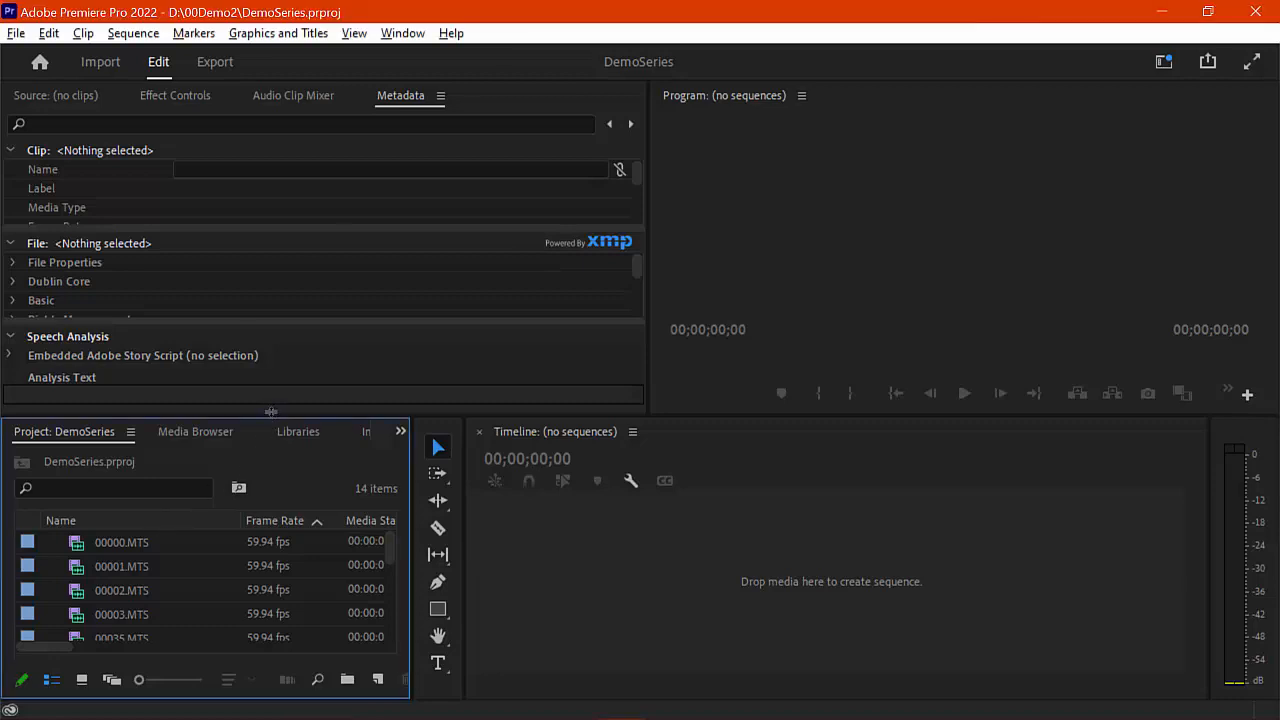
Make the Project and Timeline area slightly taller and show the empty Source monitor in place of the Metadata view
drag(270, 413, 266, 387)
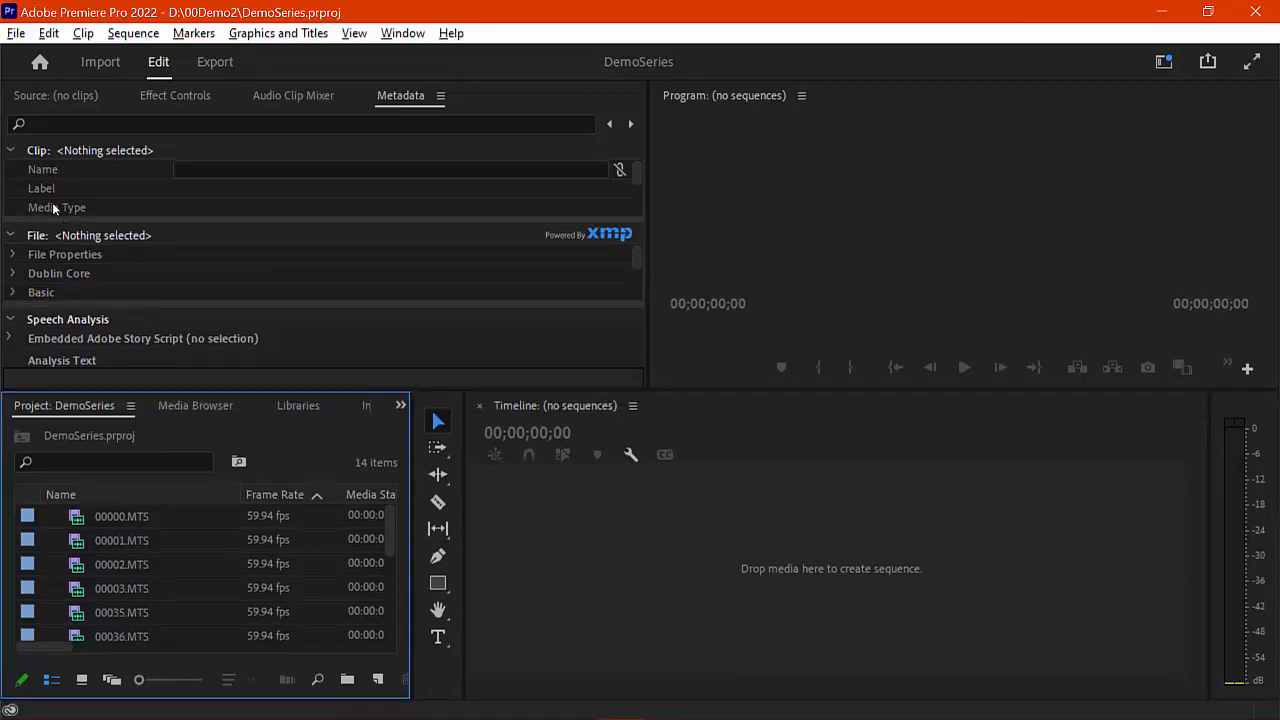
click(10, 150)
click(58, 96)
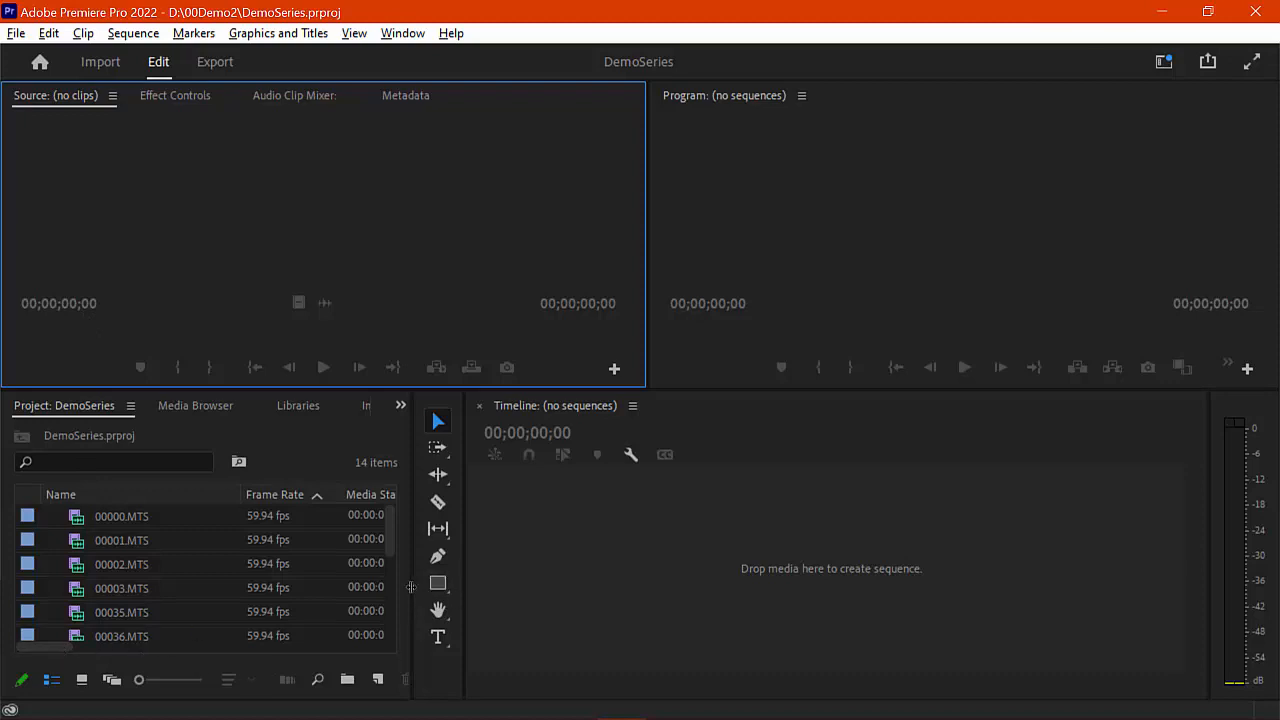
Widen the Project panel to examine the clips' Video Info and other metadata columns, and restore its narrow width
drag(410, 587, 1025, 585)
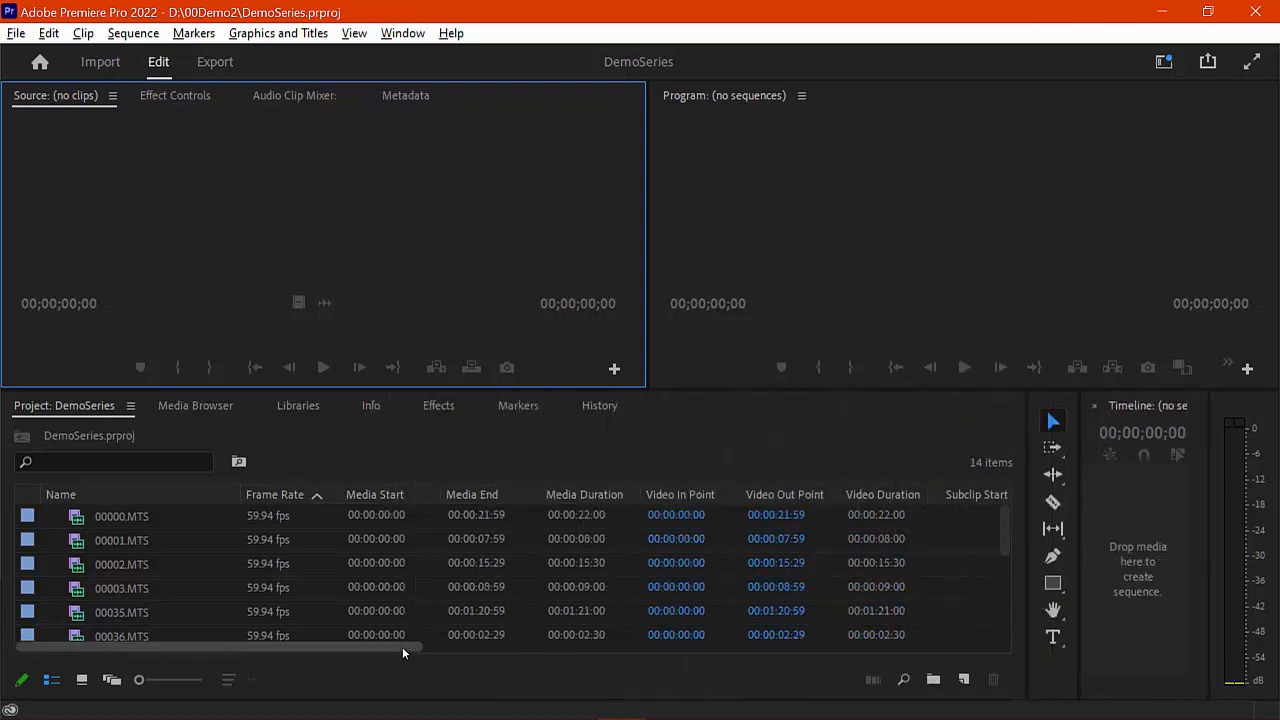
drag(402, 646, 702, 661)
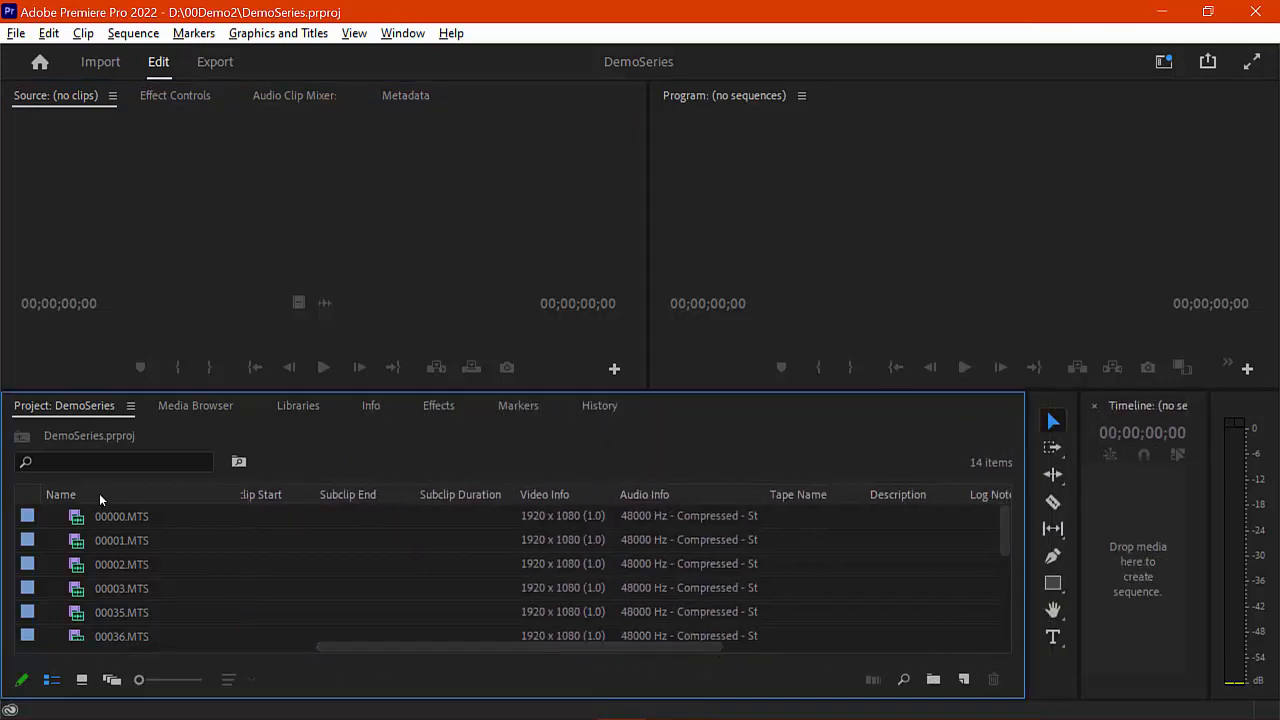
drag(336, 643, 380, 646)
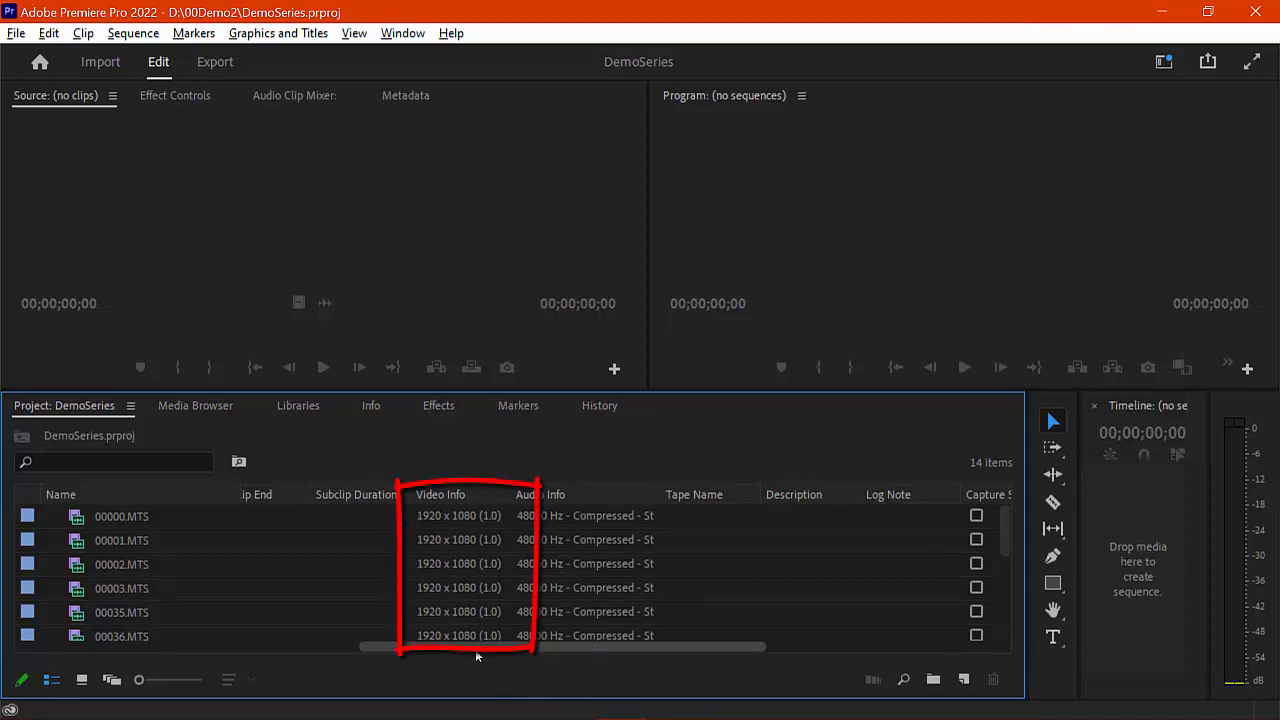
mouse_move(475, 649)
mouse_down()
mouse_move(715, 652)
mouse_move(454, 661)
mouse_up()
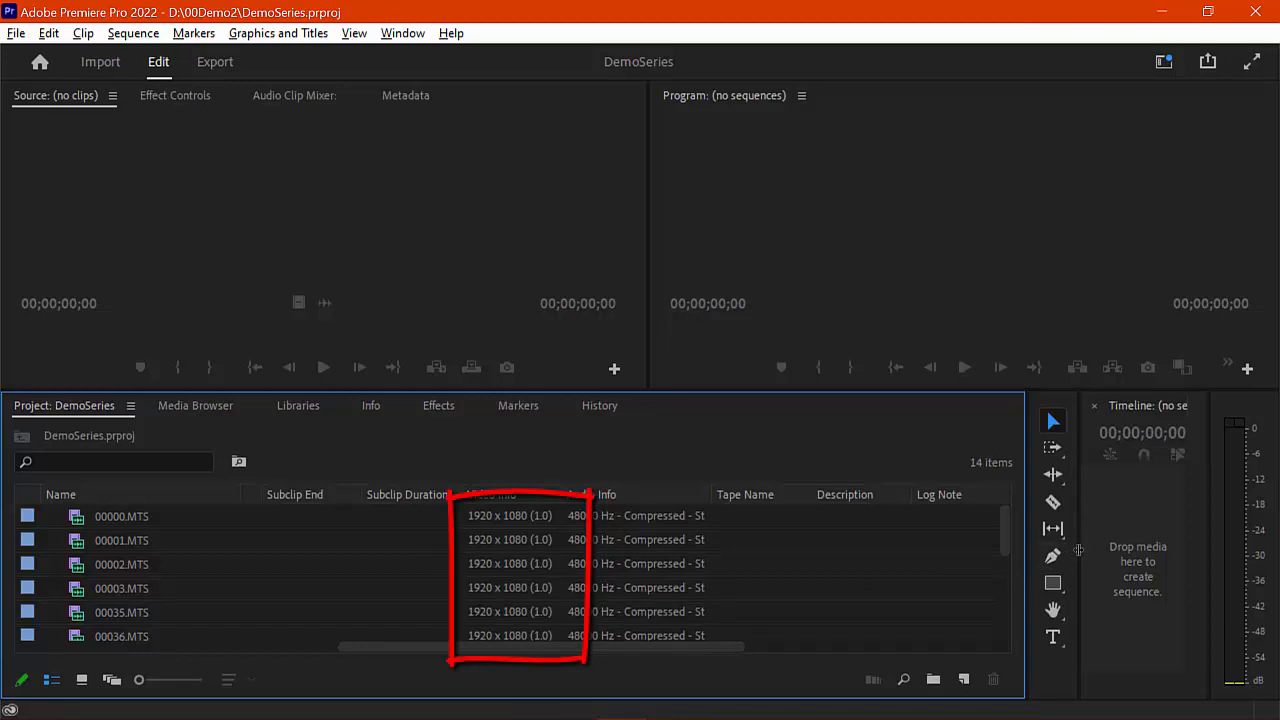
mouse_move(1078, 550)
mouse_down()
mouse_move(666, 595)
mouse_move(362, 595)
mouse_move(409, 600)
mouse_up()
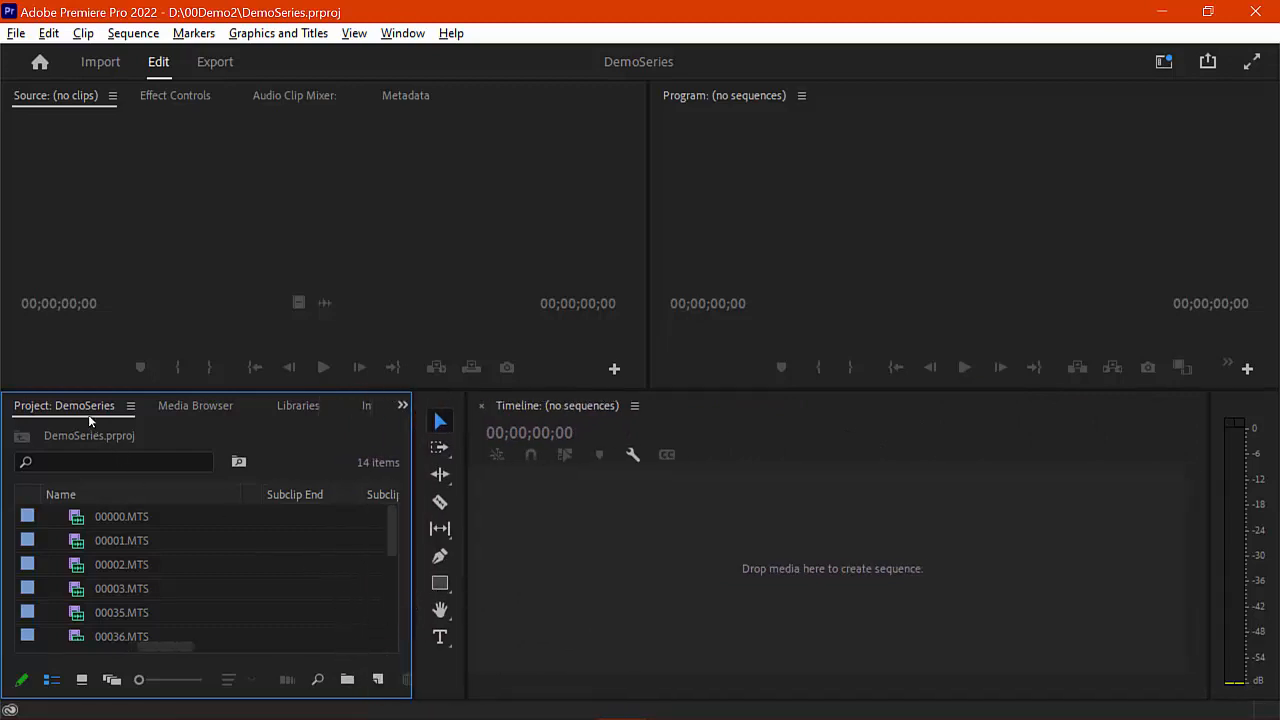
Start a new sequence and choose the AVCHD 1080i30 (60i) non-anamorphic preset
click(378, 683)
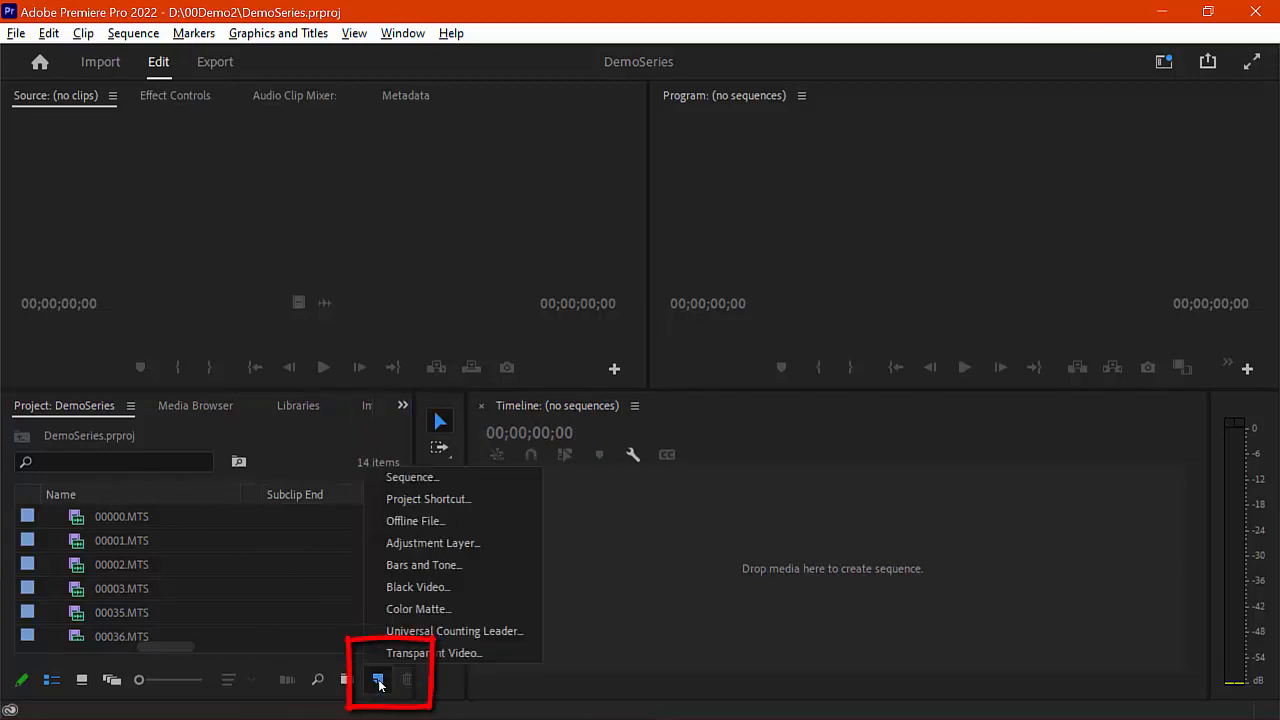
click(412, 477)
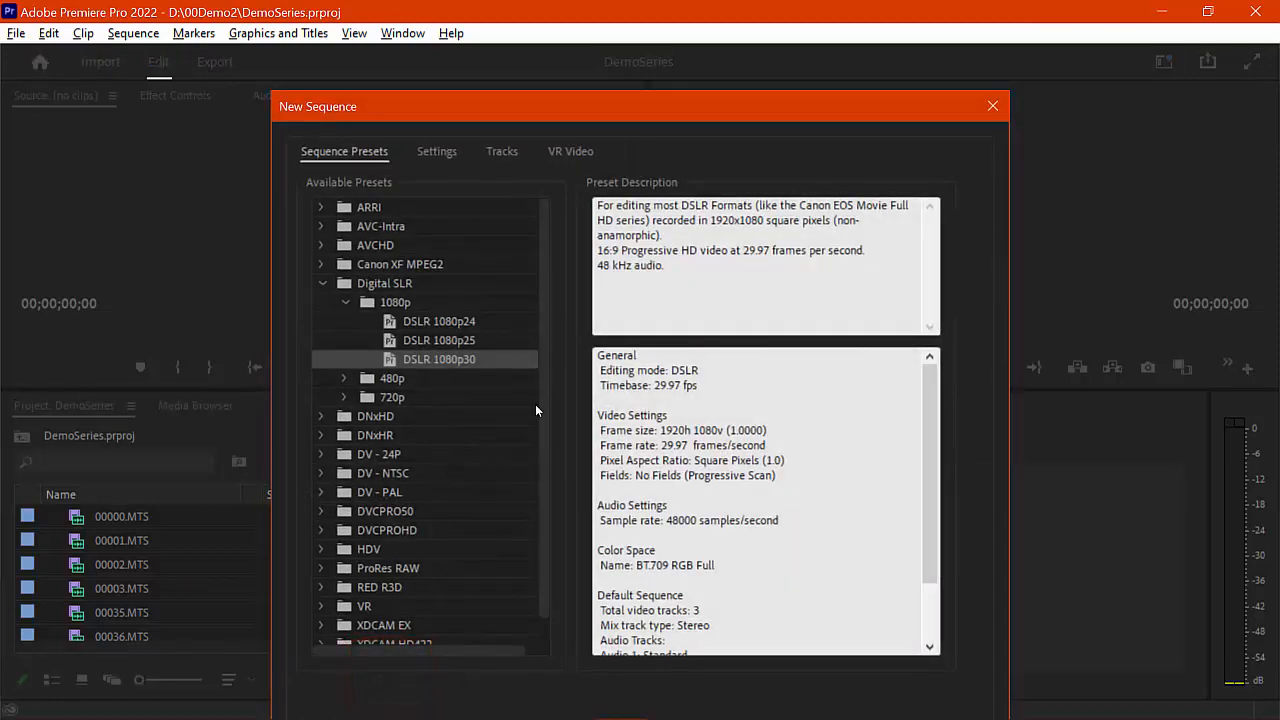
drag(686, 110, 525, 77)
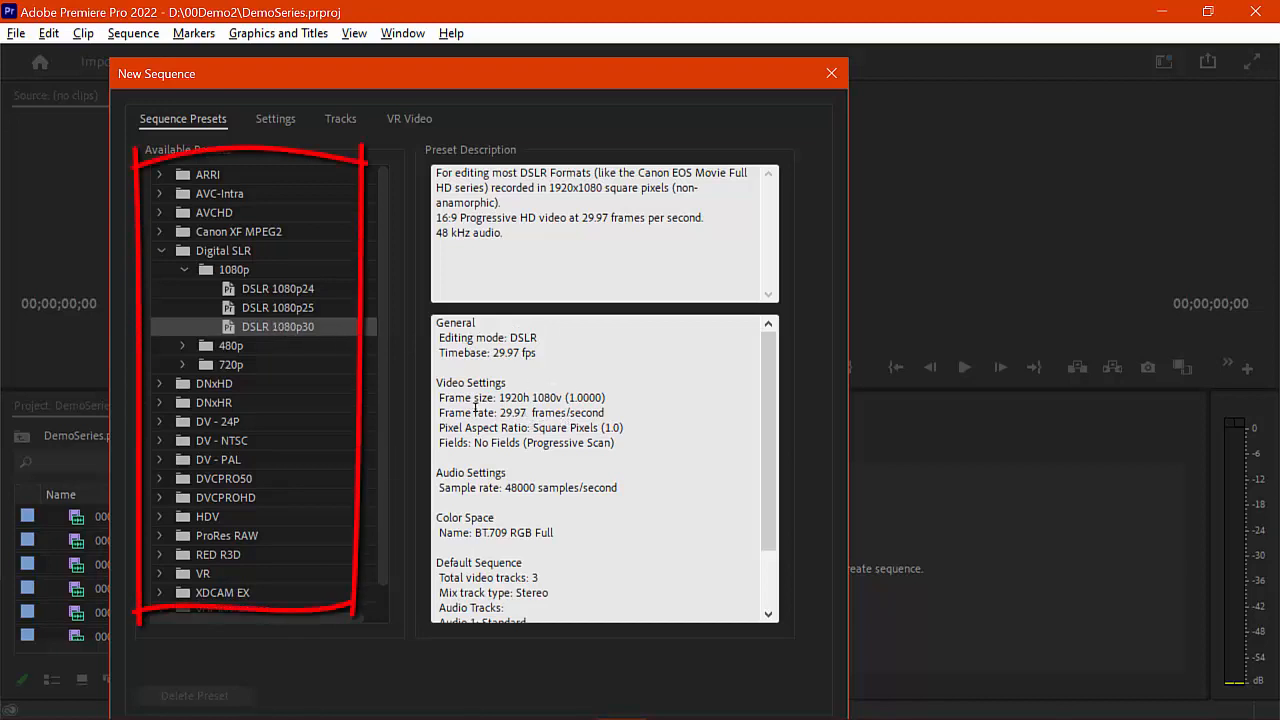
click(160, 213)
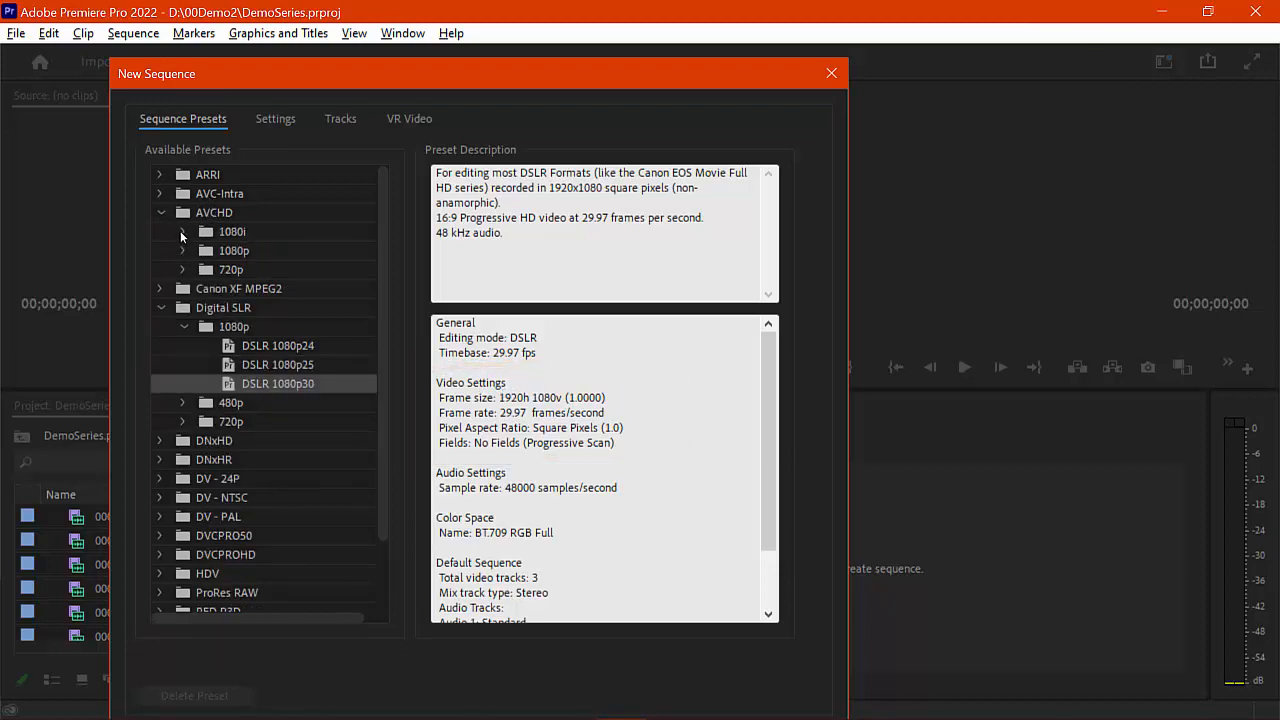
click(182, 232)
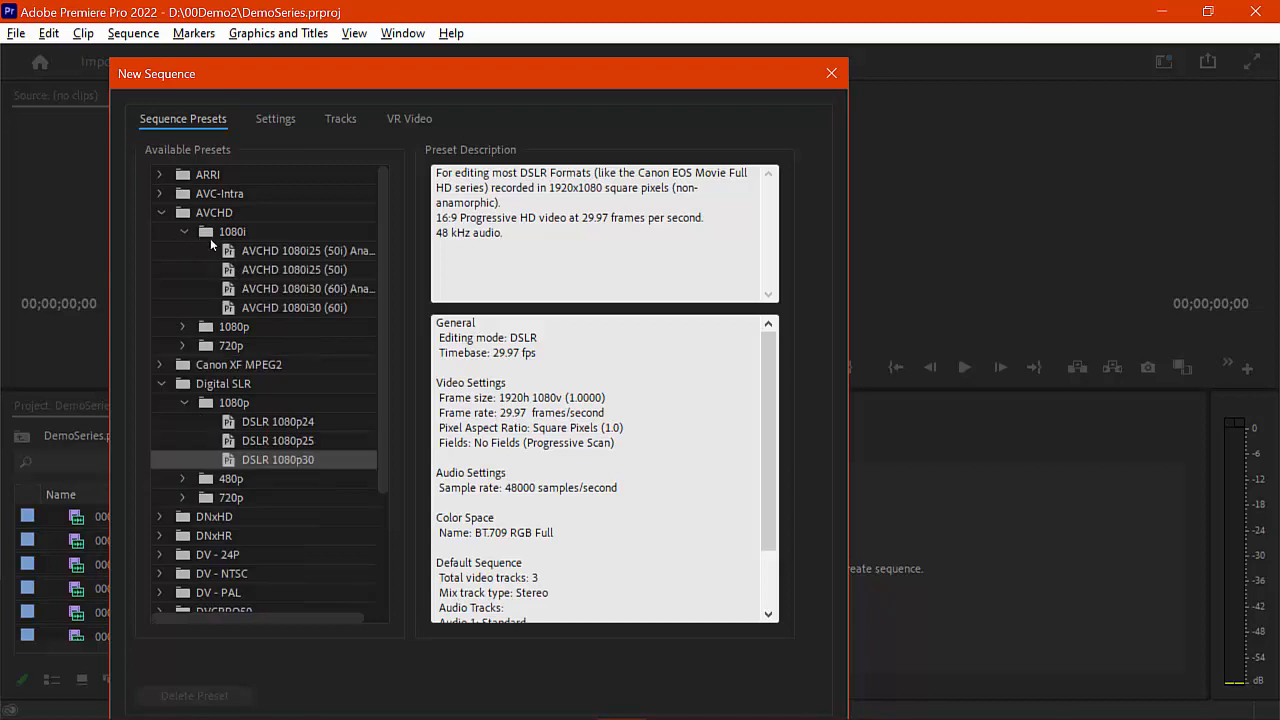
click(280, 295)
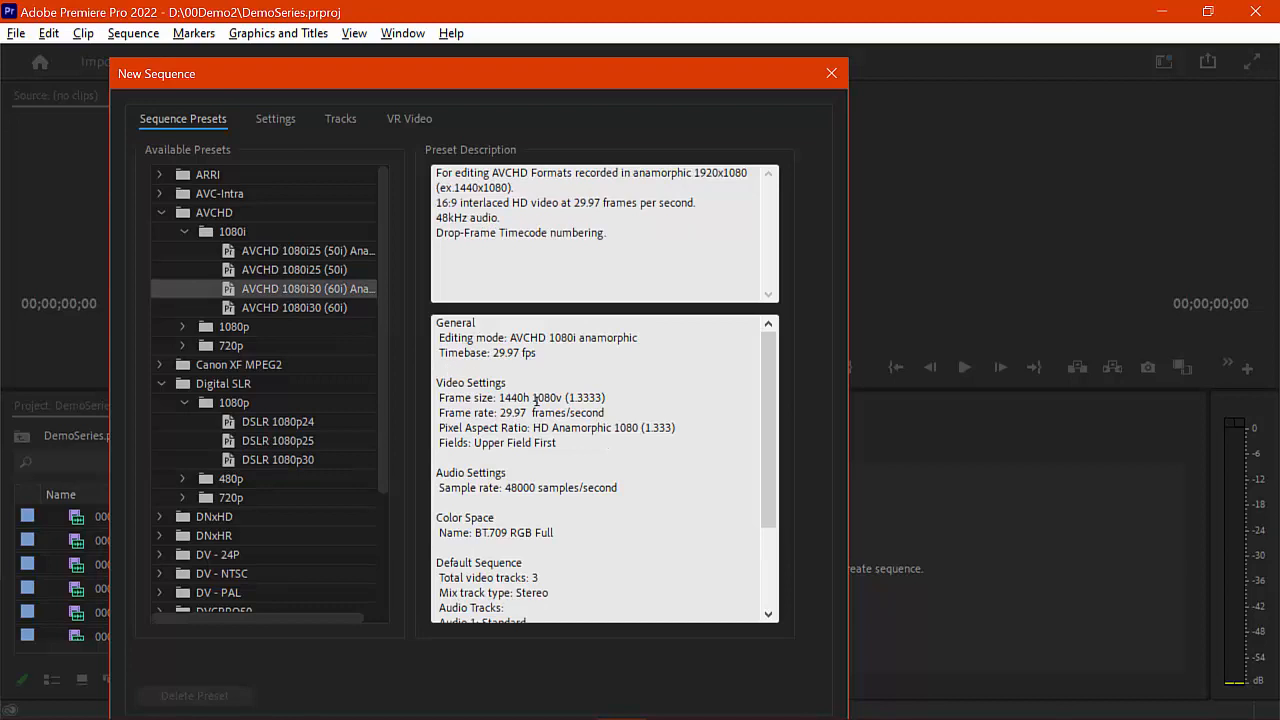
click(296, 309)
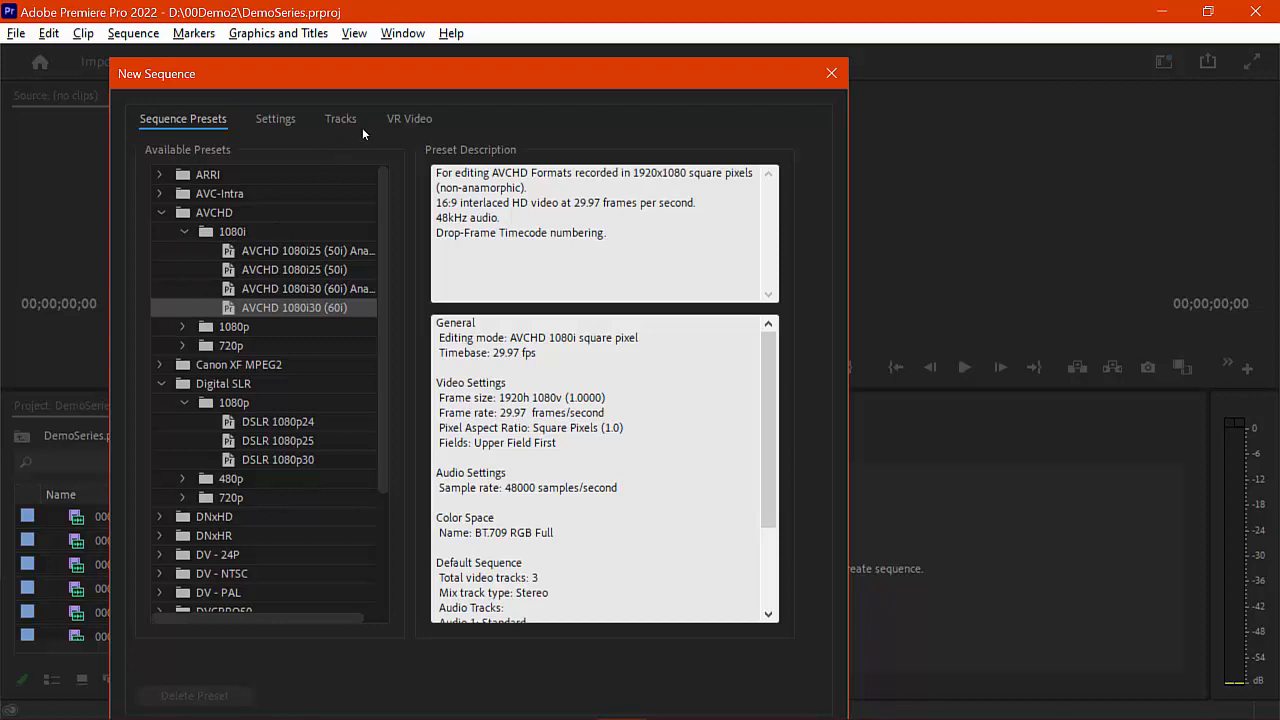
Create the sequence with a 29.97 frames/second timebase, Square Pixels (1.0) and 29.97 fps Drop-Frame Timecode display format
click(287, 119)
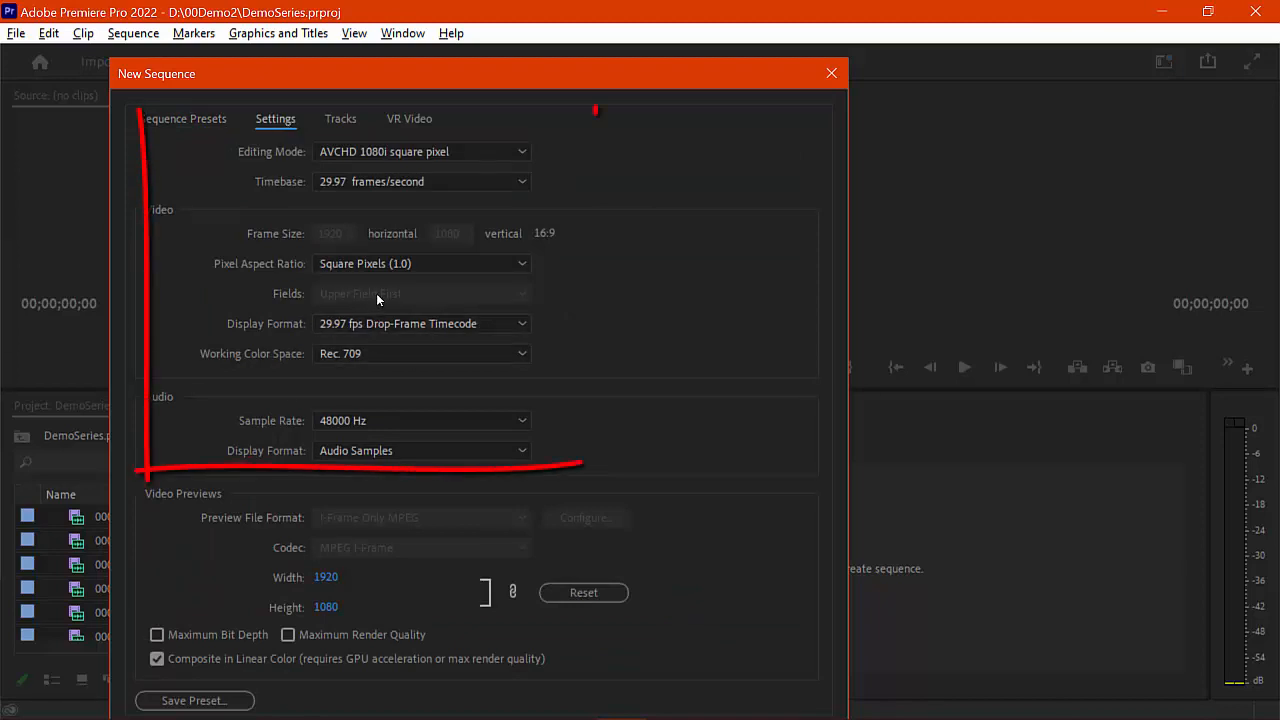
click(521, 181)
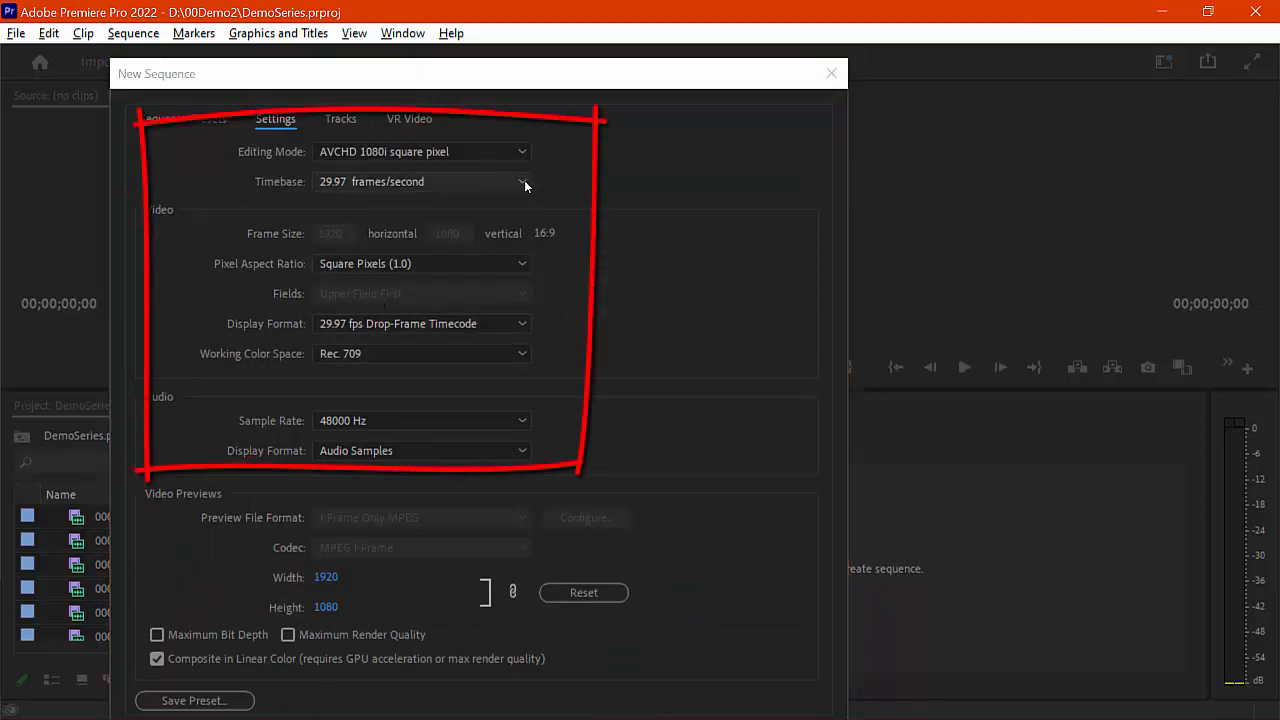
click(486, 224)
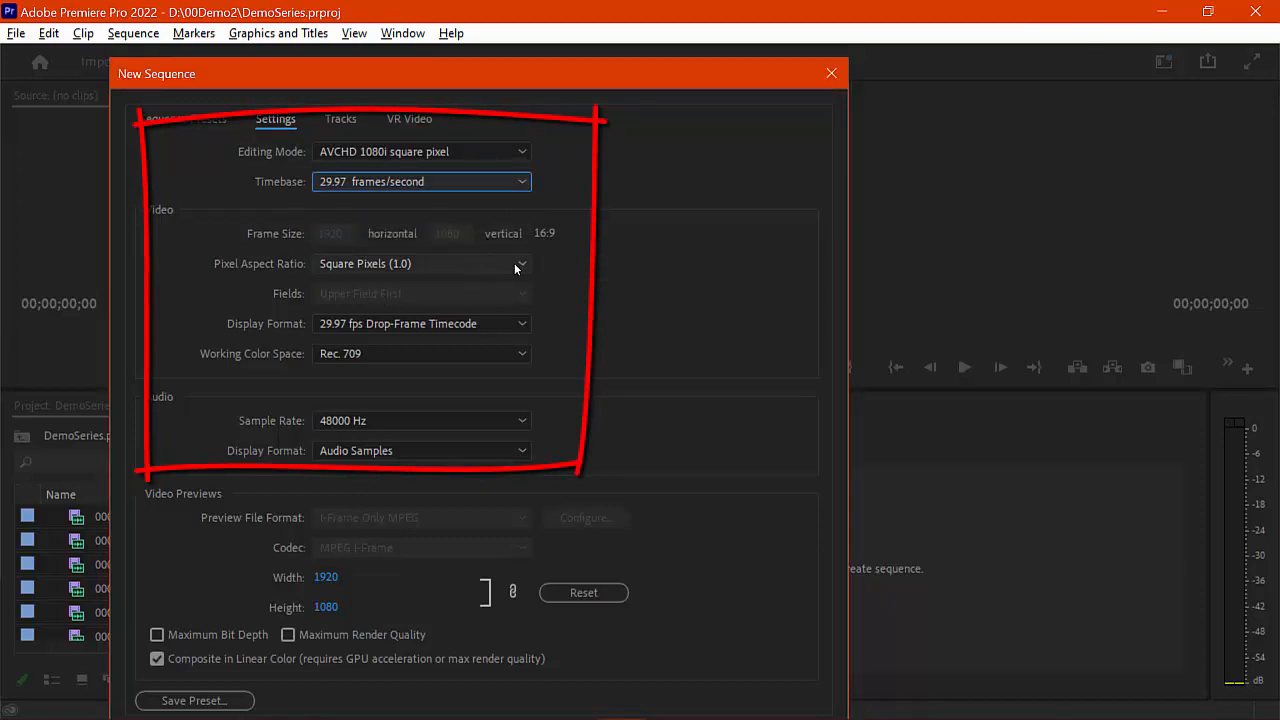
click(514, 263)
click(514, 262)
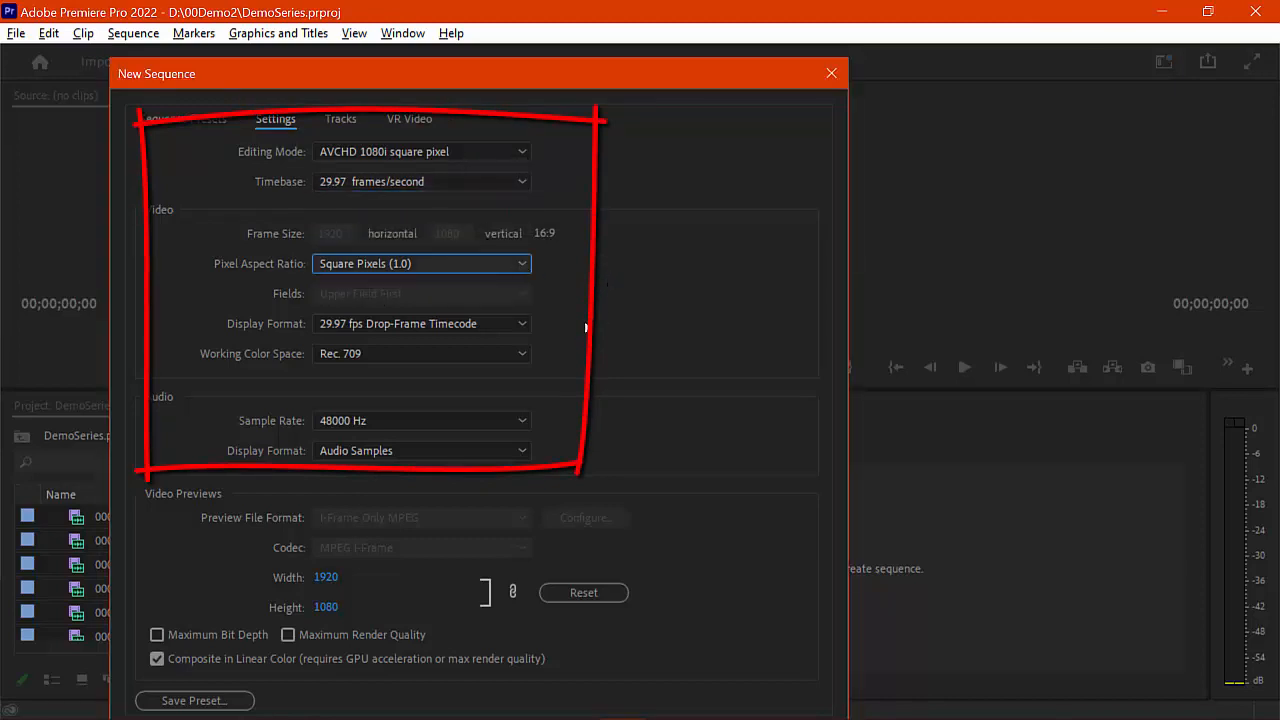
click(520, 323)
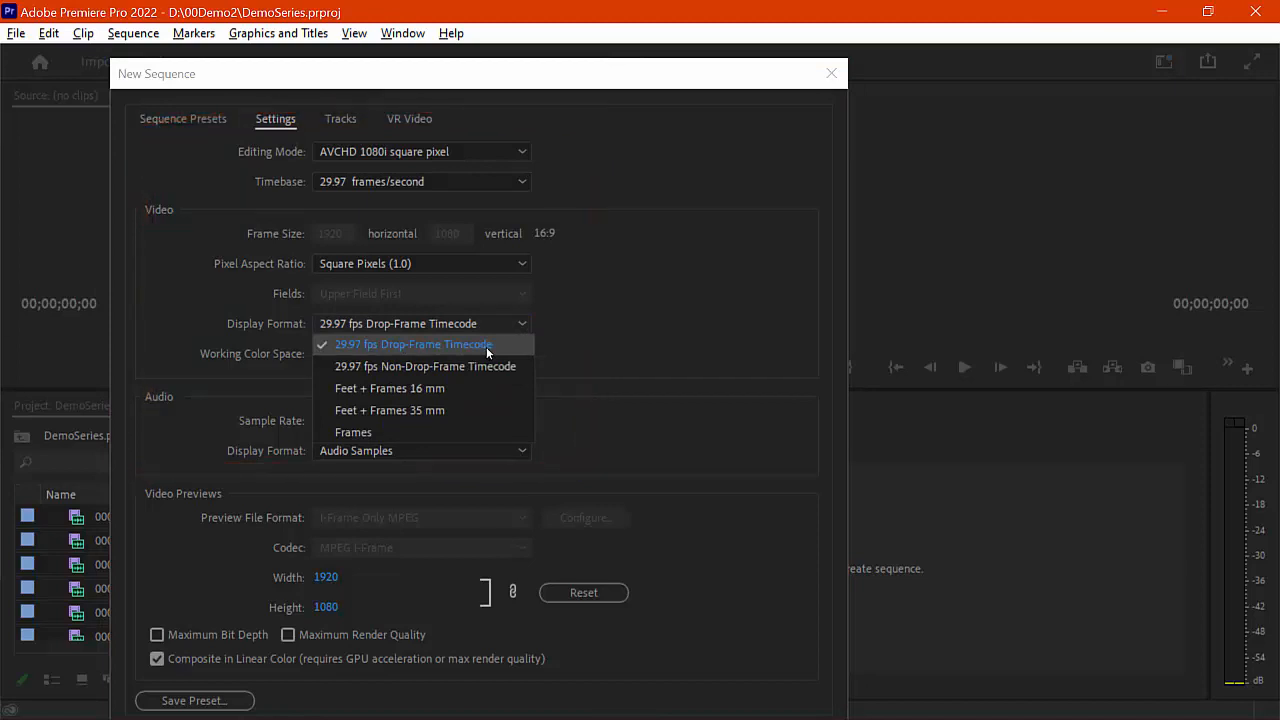
click(486, 345)
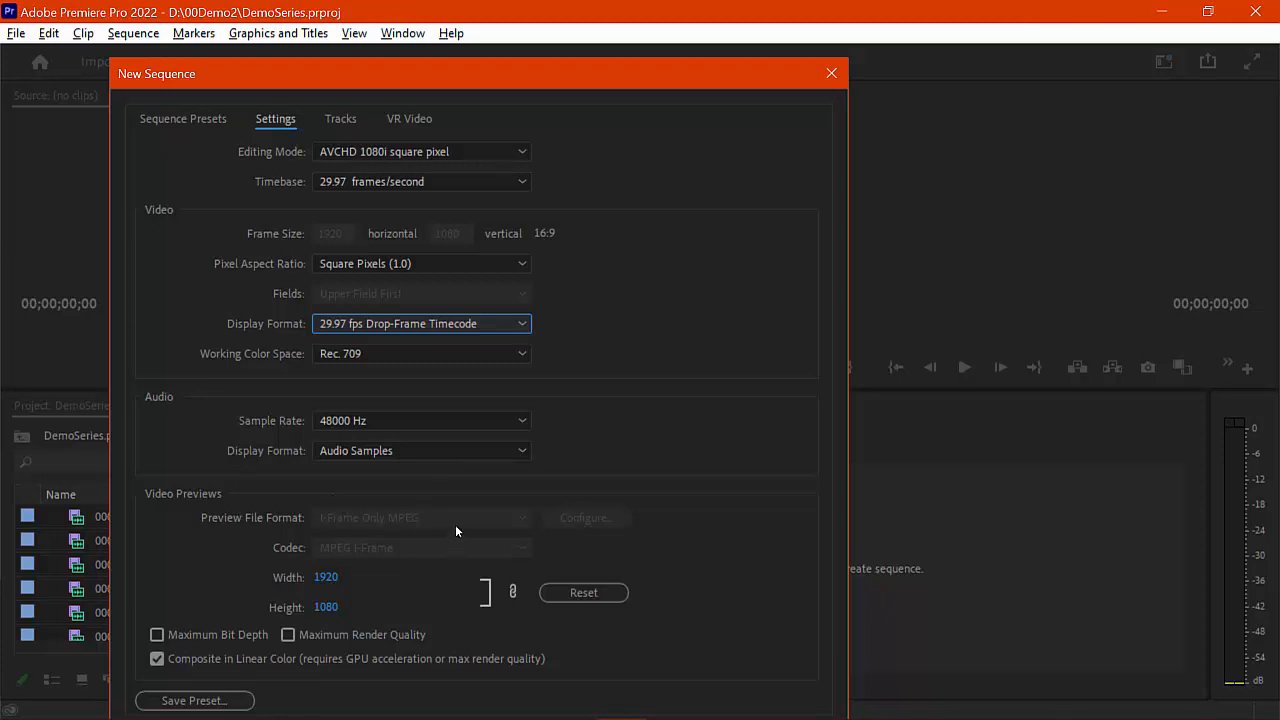
drag(542, 78, 606, 41)
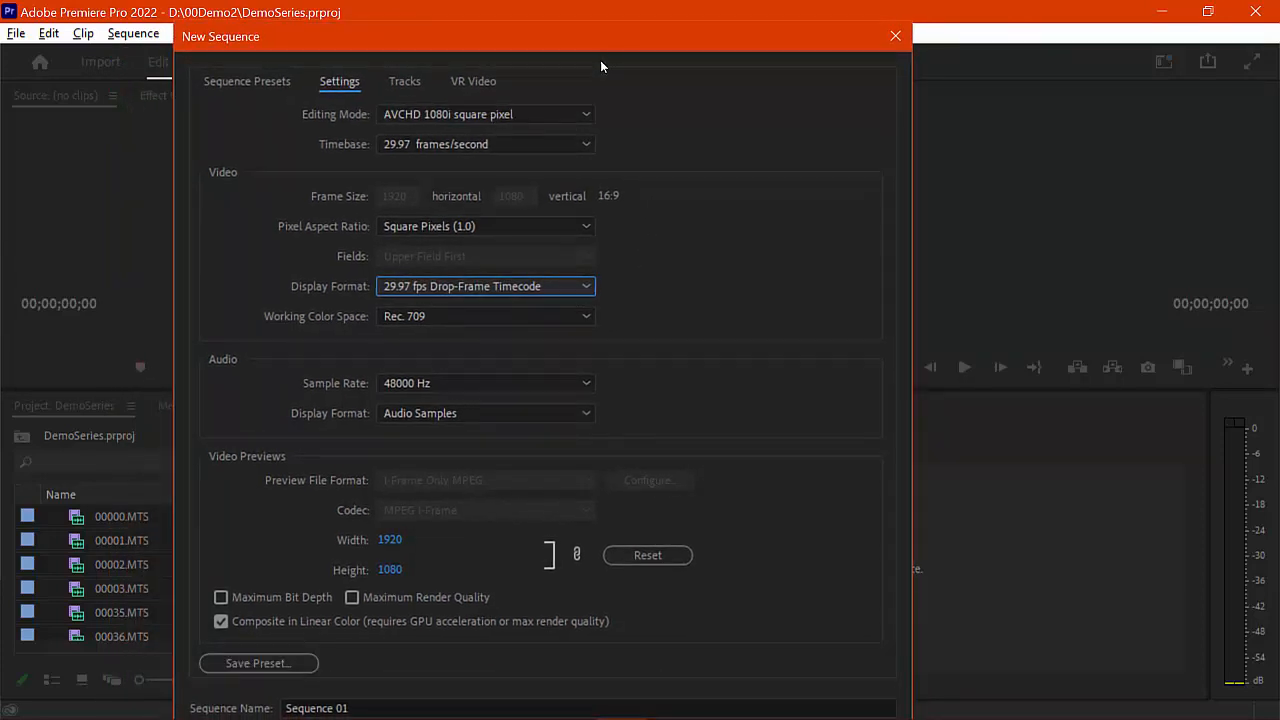
key(Return)
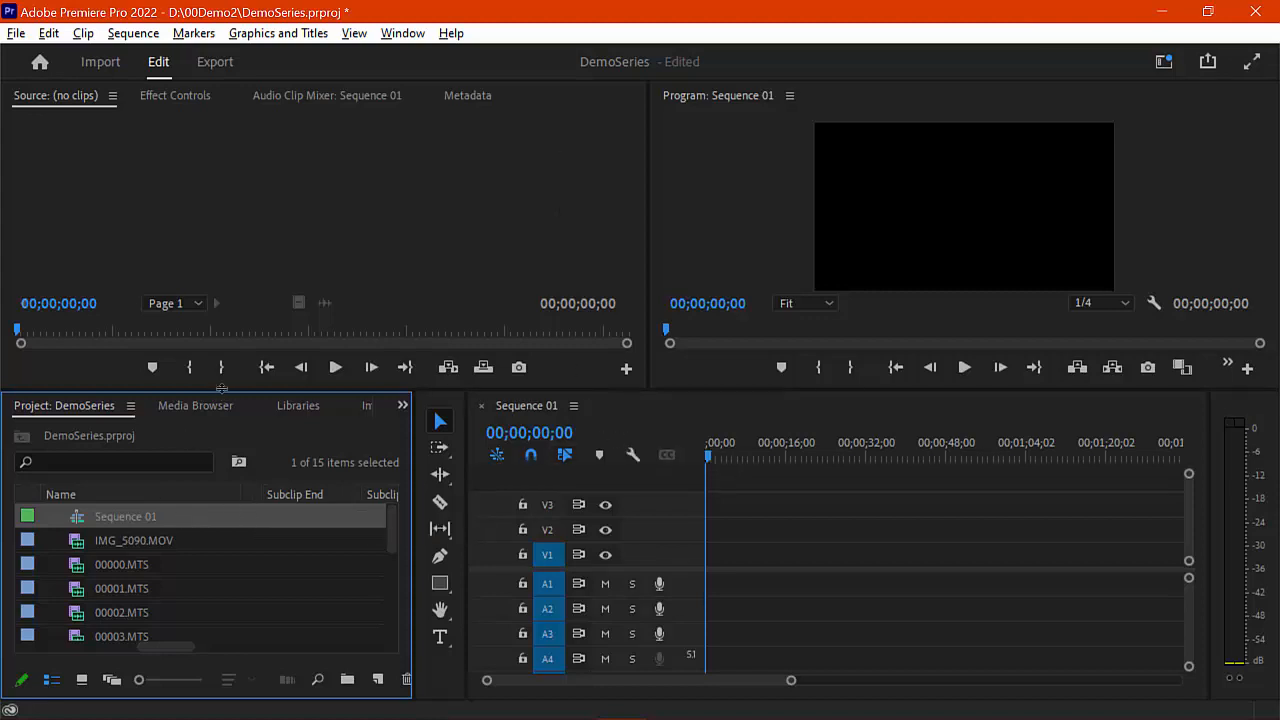
Make the Project and Timeline area taller so more of the project's items are listed
drag(221, 389, 221, 271)
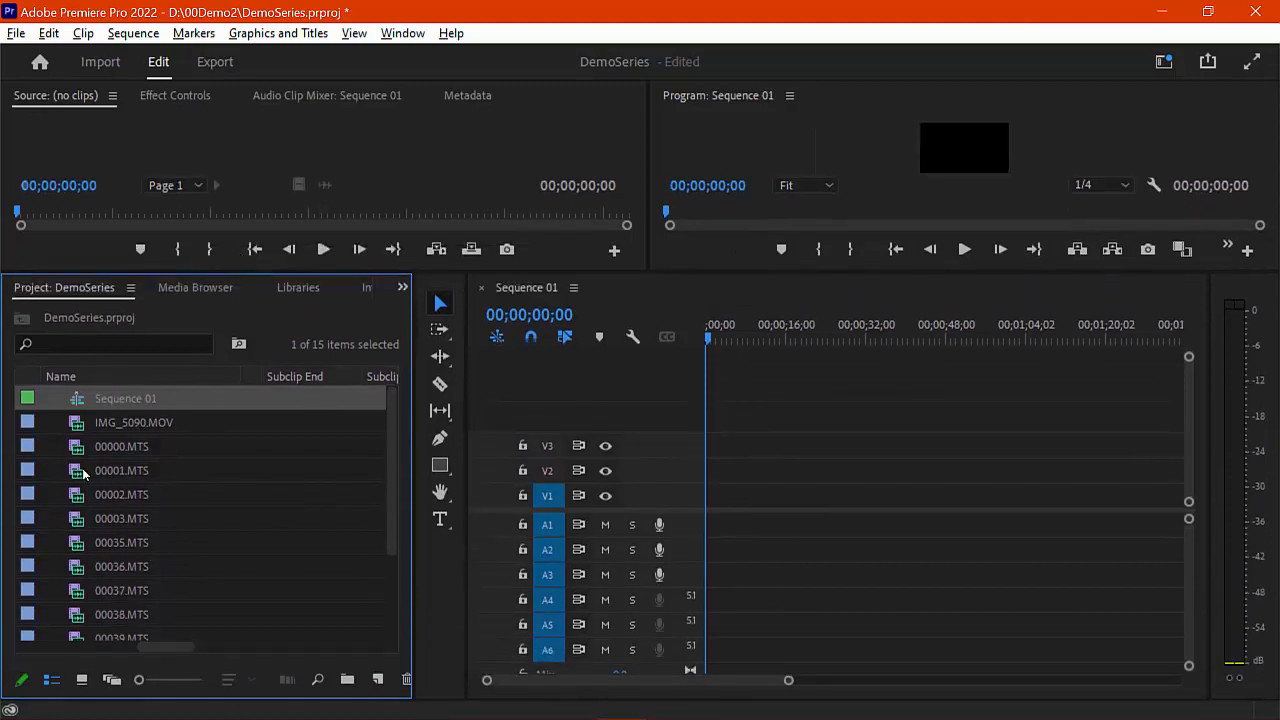
scroll(114, 467, down, 3)
scroll(114, 467, up, 3)
Rename the new sequence in the Project panel as "01 Main"
click(101, 403)
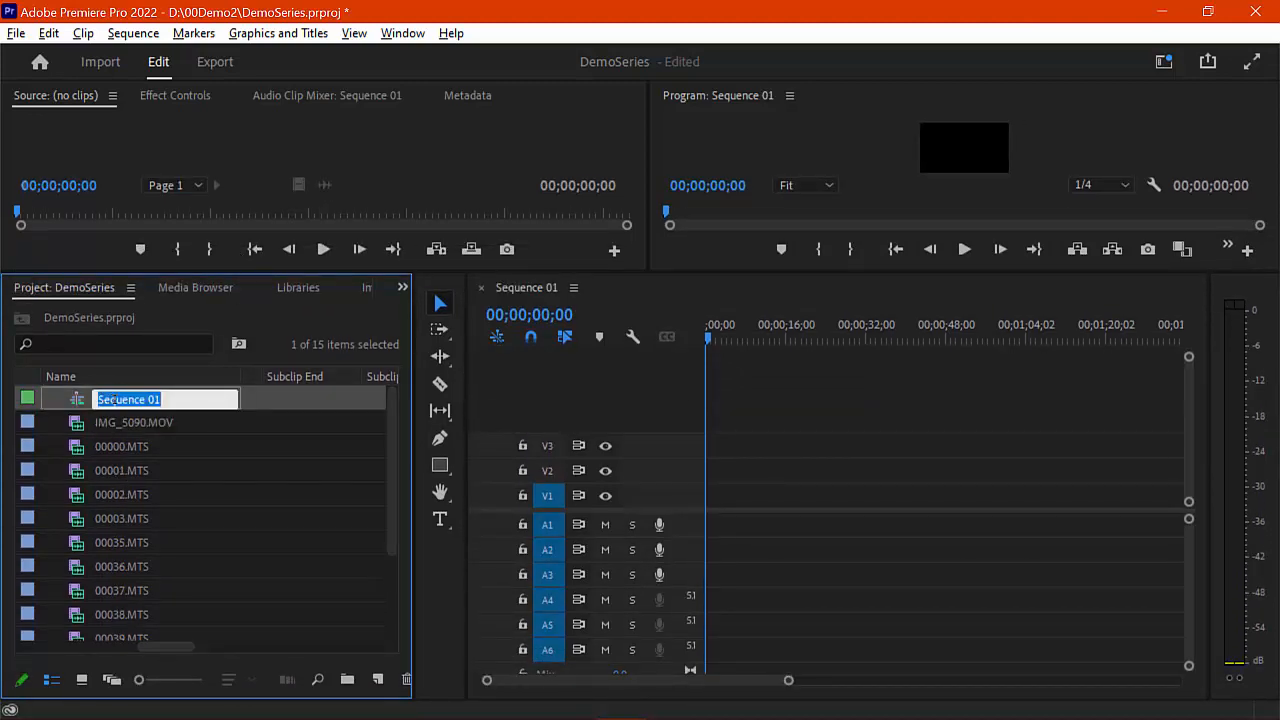
click(131, 424)
click(141, 400)
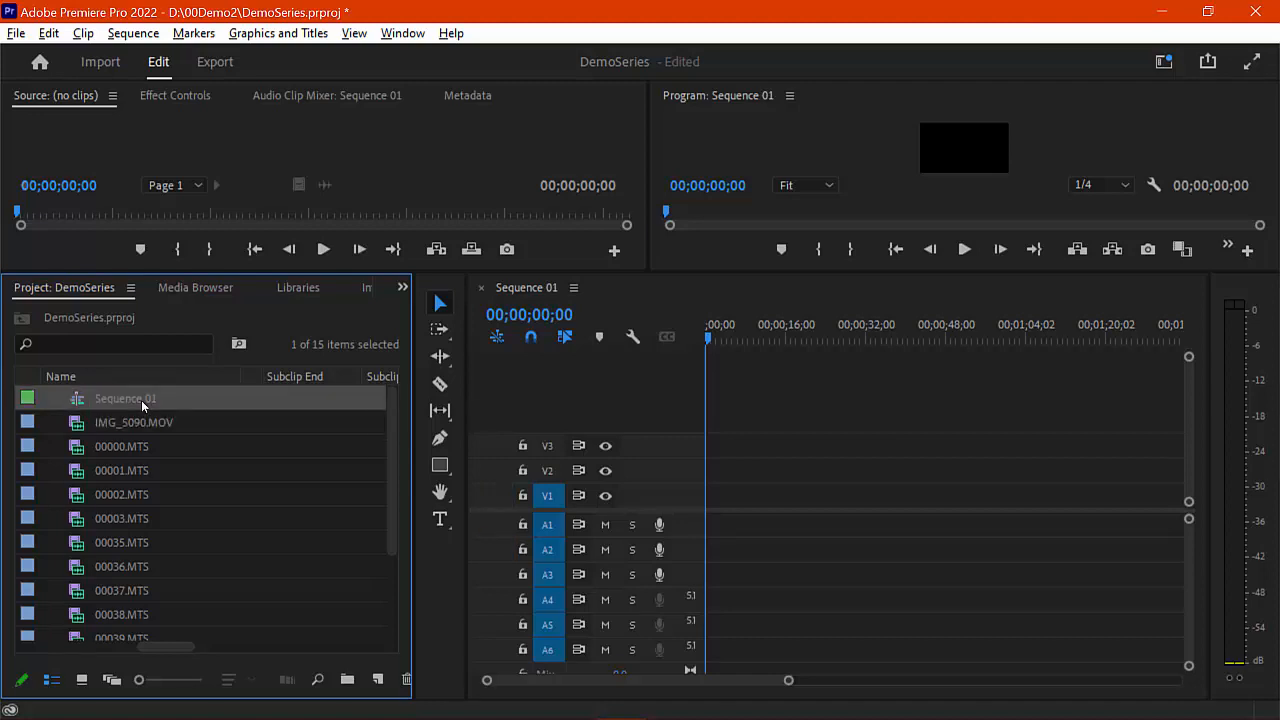
click(141, 400)
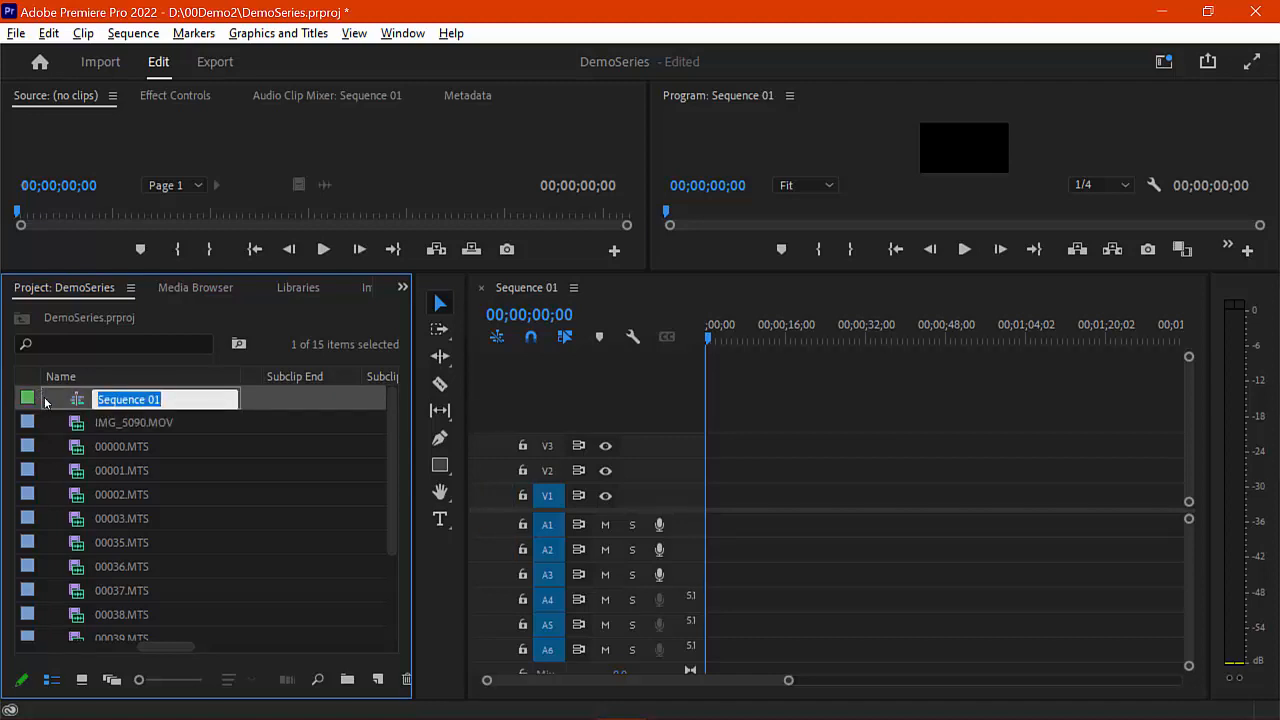
text(01)
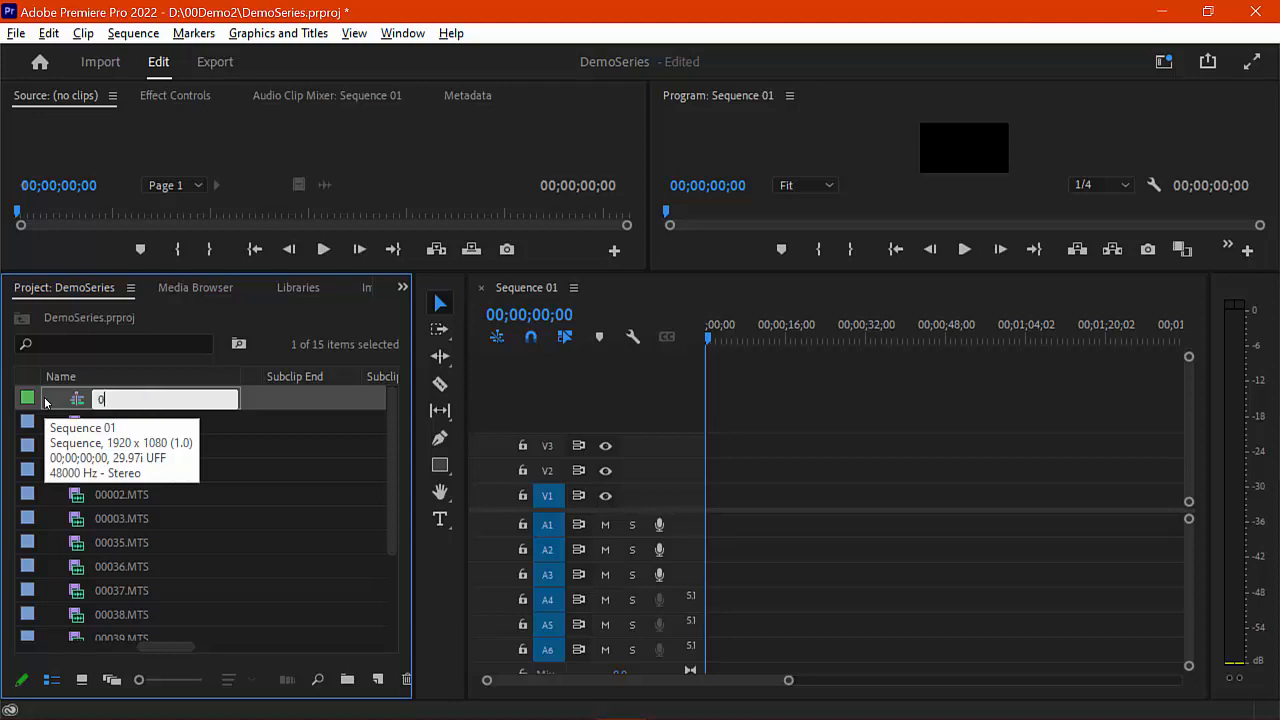
key(Return)
click(92, 410)
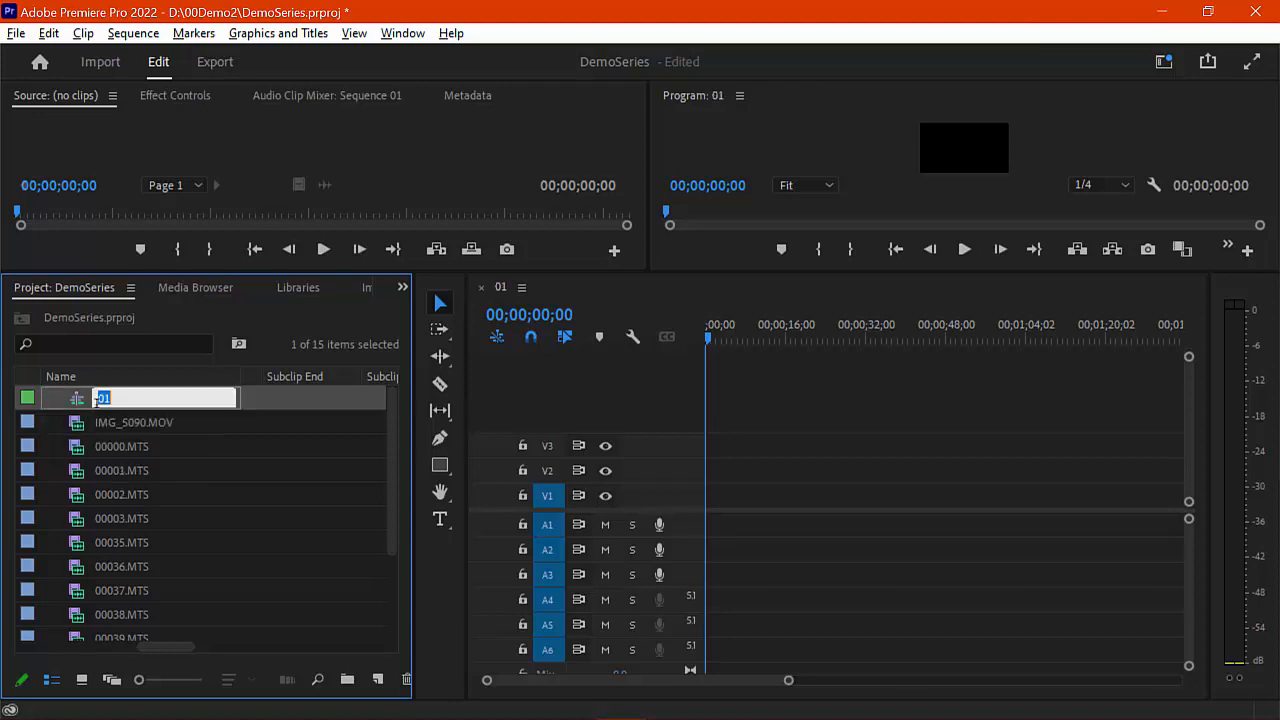
click(133, 398)
text(Main)
key(Tab)
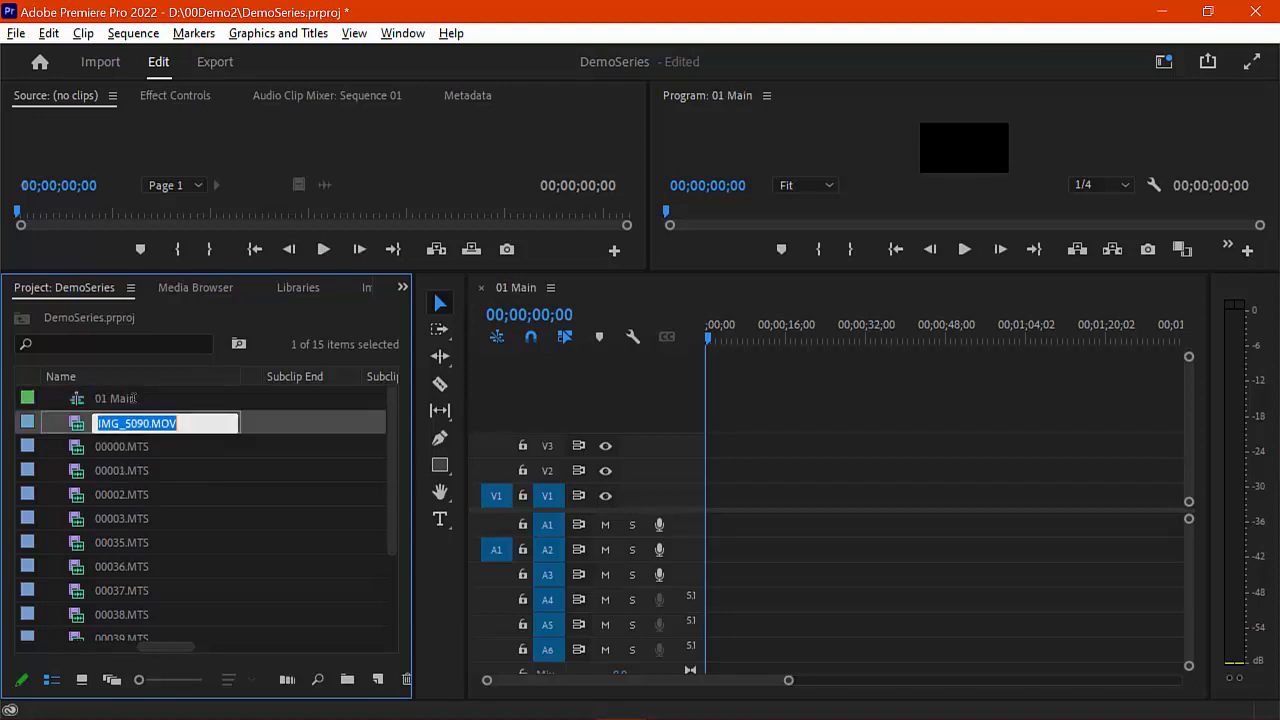
Create a bin with the default name, move all clips from IMG_5090.MOV to 00051.MTS into it, and collapse it
click(346, 680)
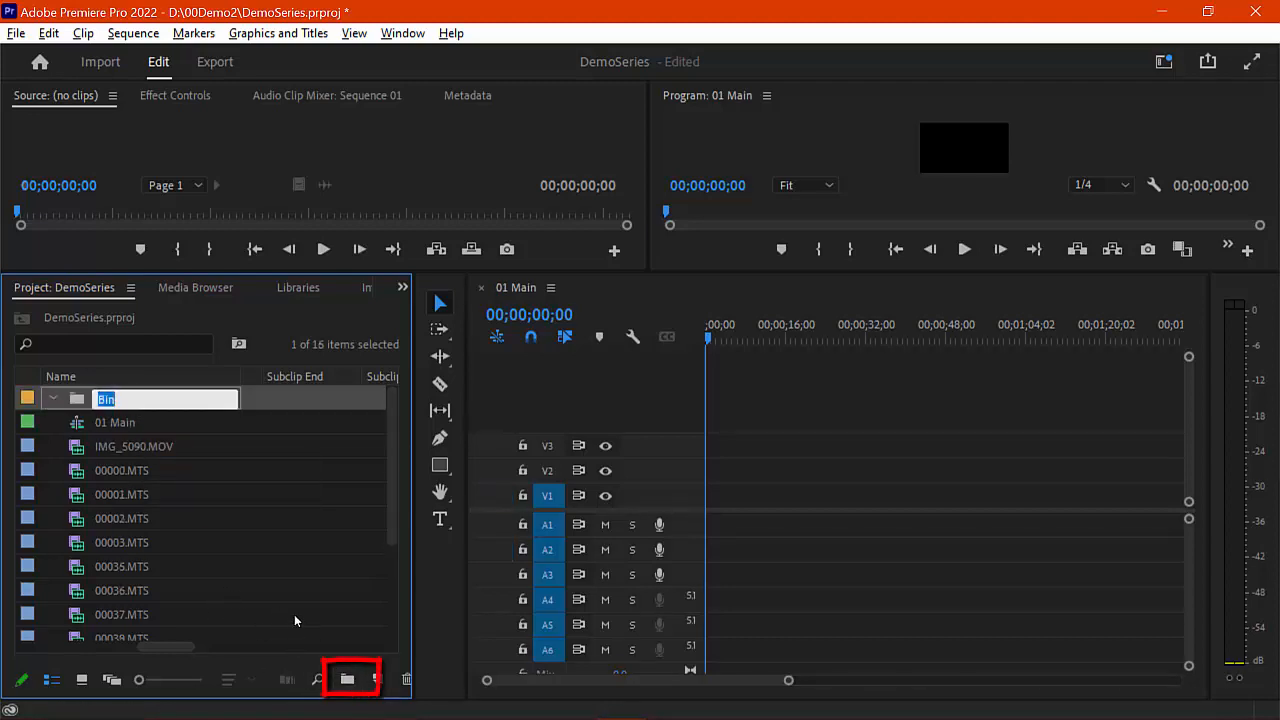
click(78, 426)
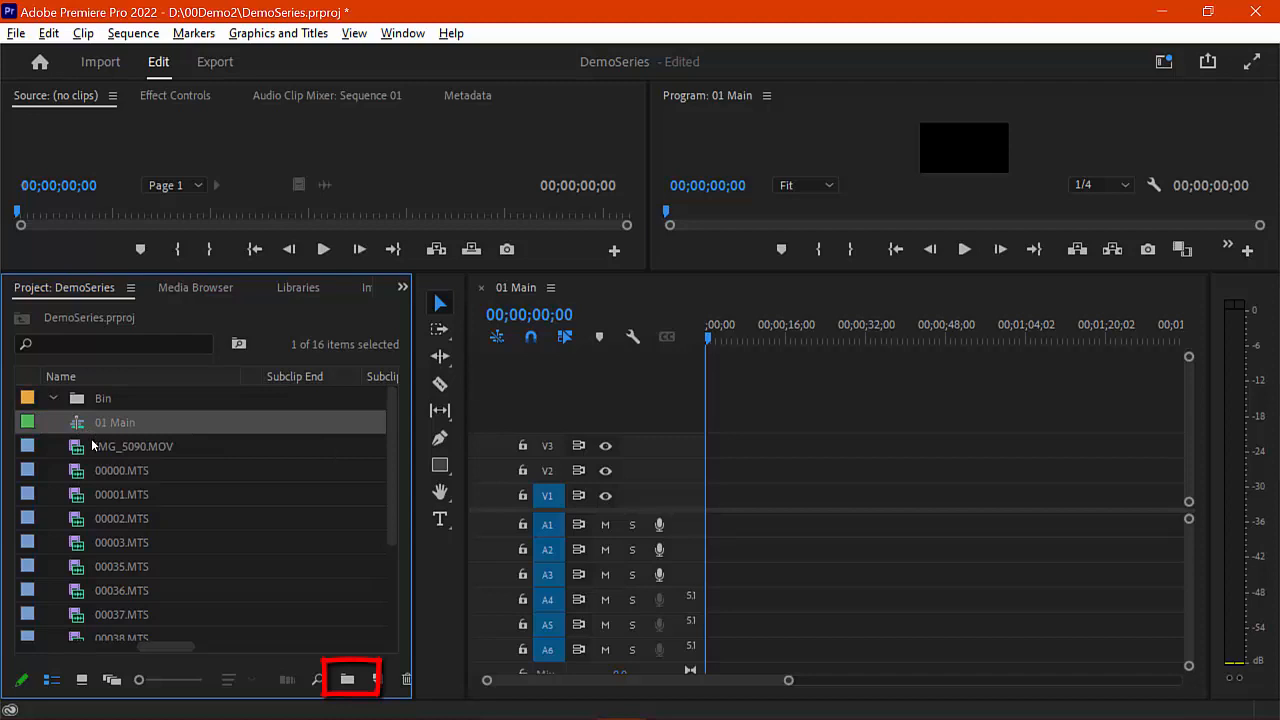
click(86, 448)
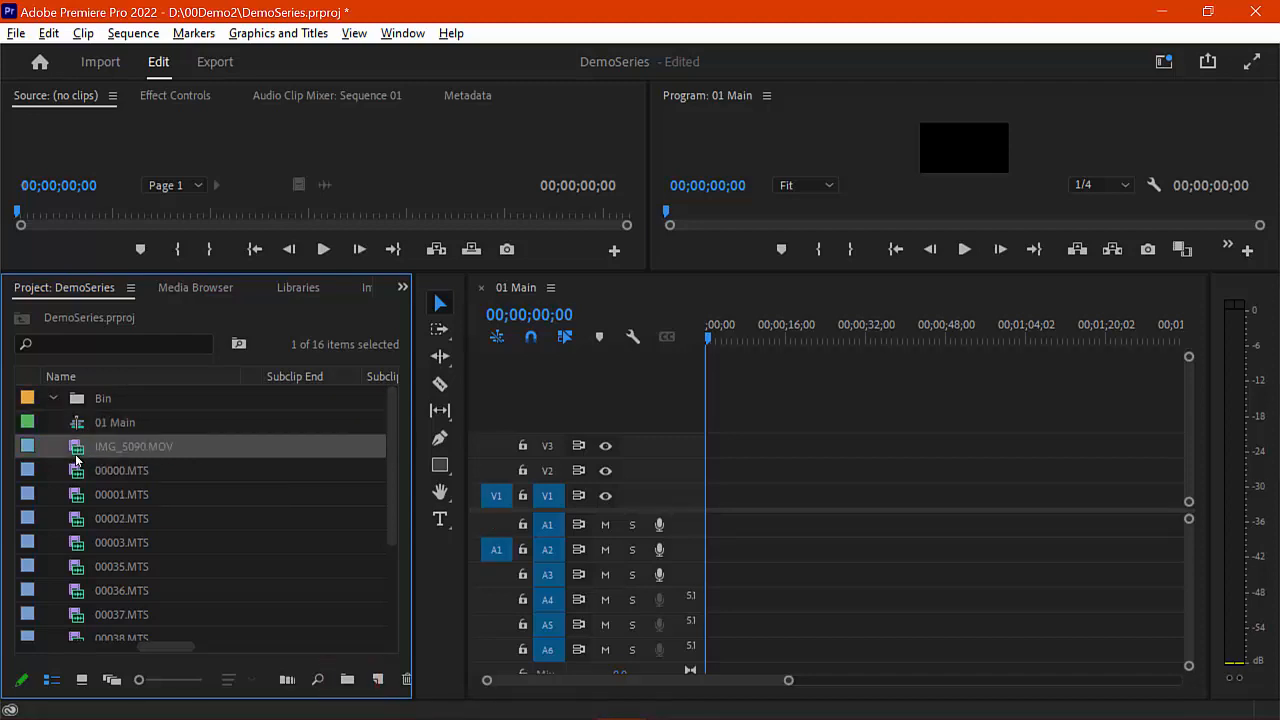
scroll(112, 470, down, 3)
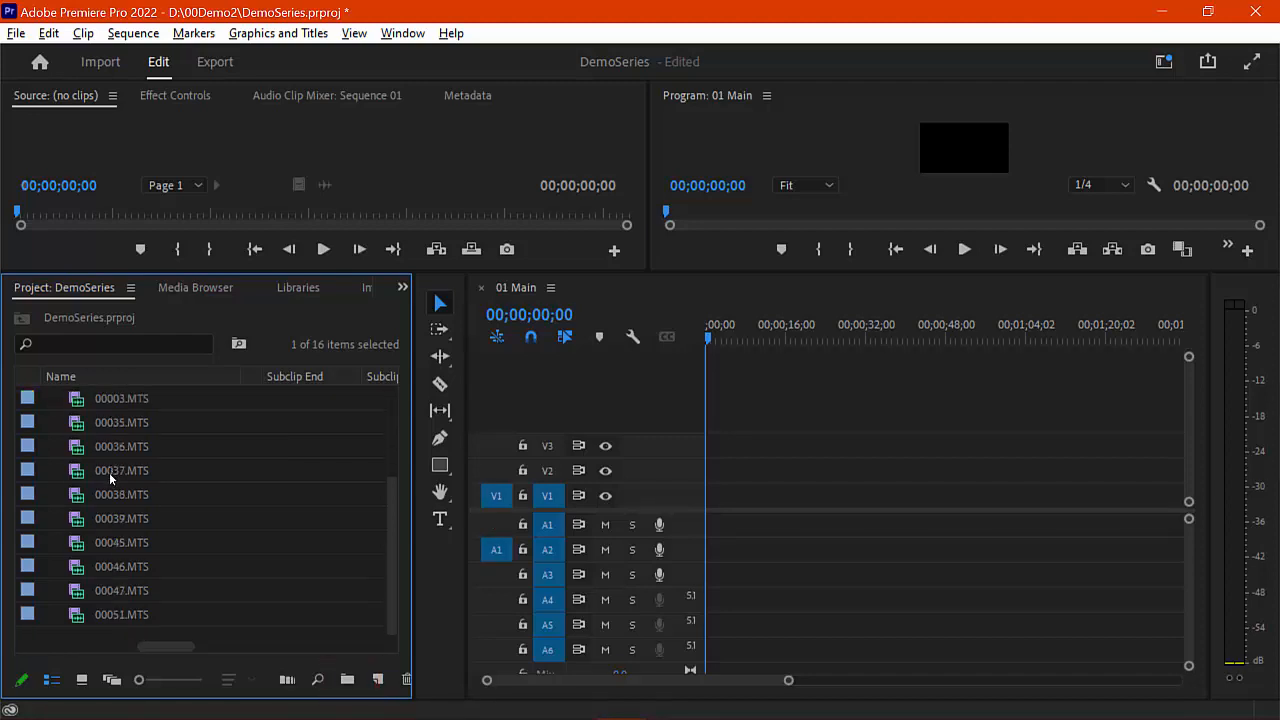
shift+click(125, 614)
scroll(150, 590, up, 3)
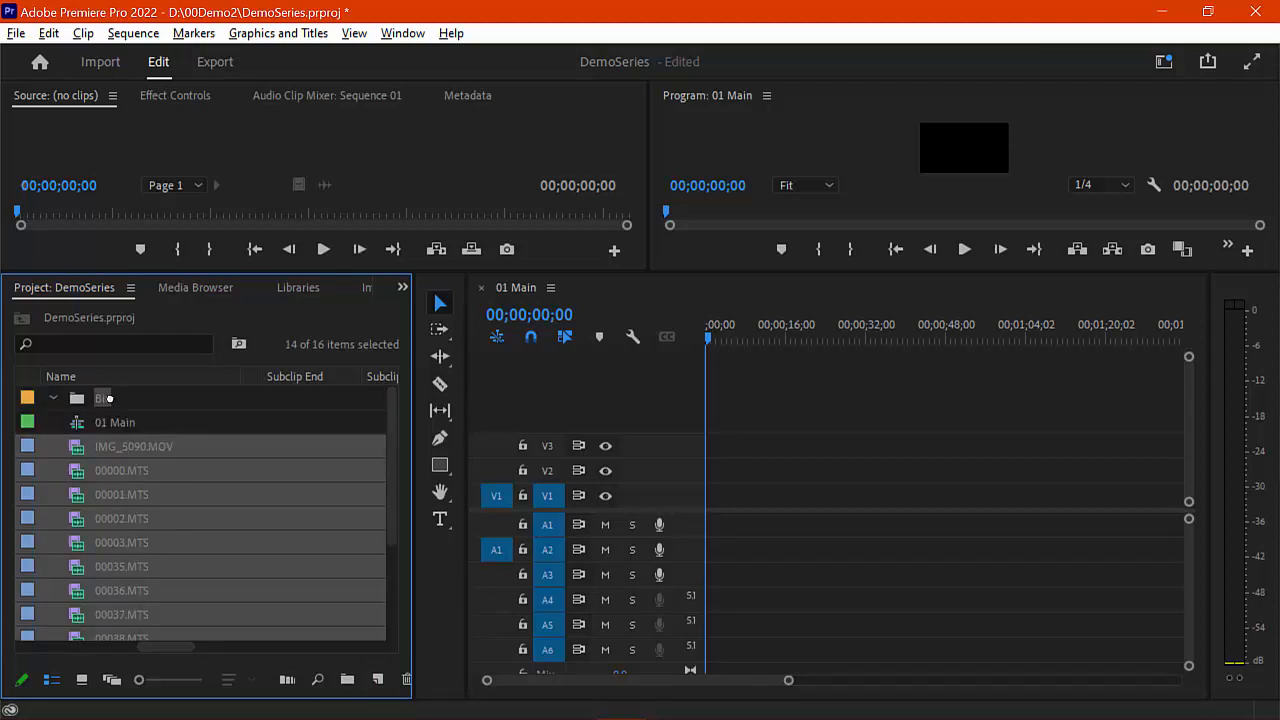
click(105, 398)
click(55, 399)
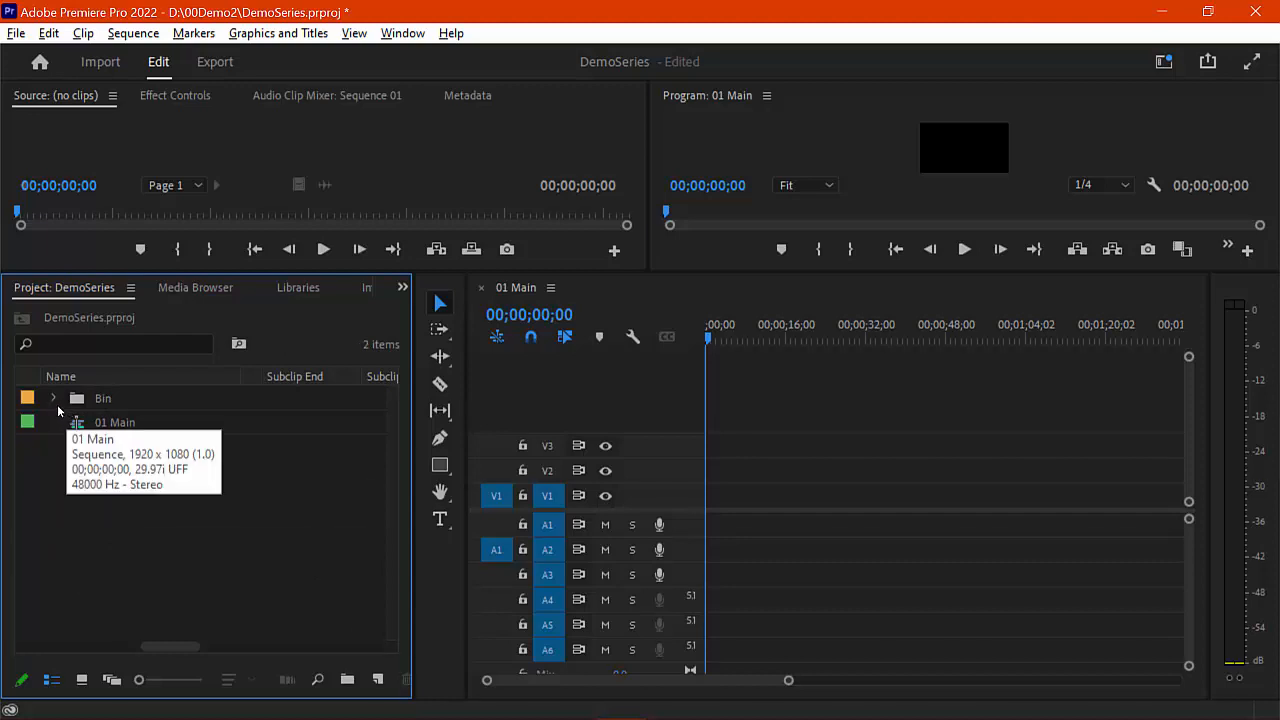
Expand the bin and open clips 00002.MTS and 00035.MTS in the Source Monitor to preview them
click(54, 399)
double_click(98, 474)
double_click(97, 568)
click(105, 613)
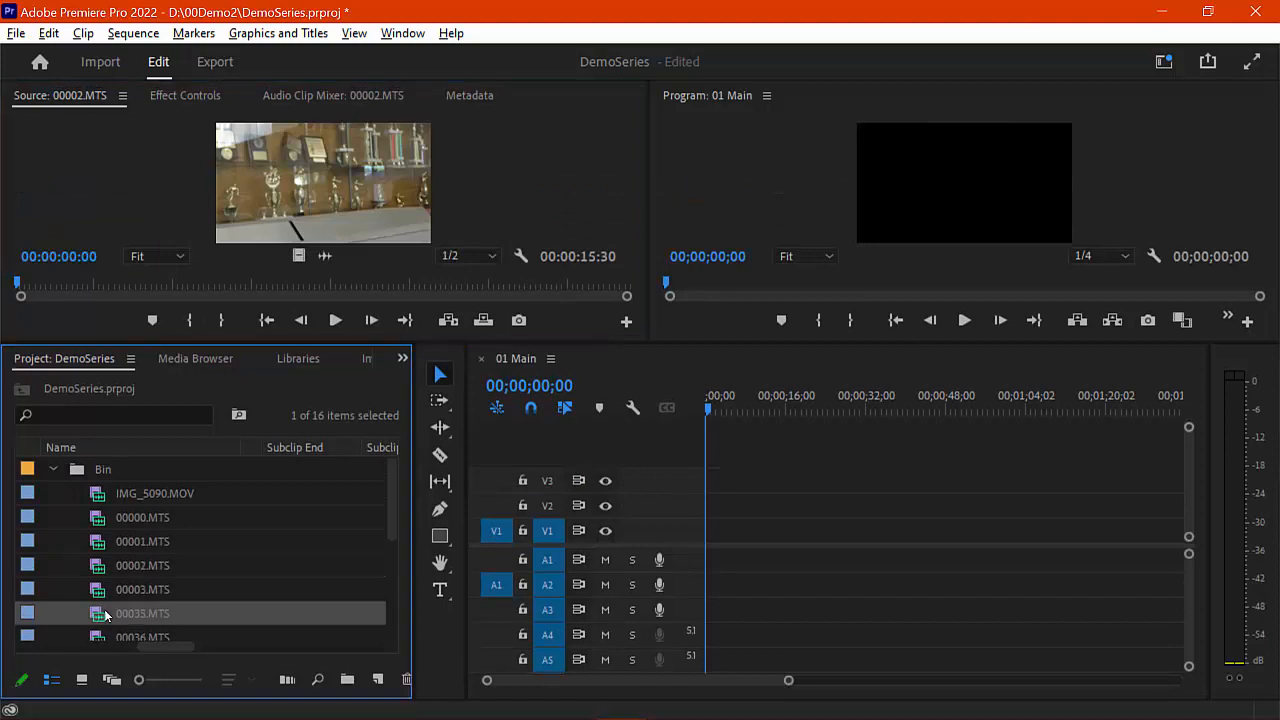
double_click(105, 613)
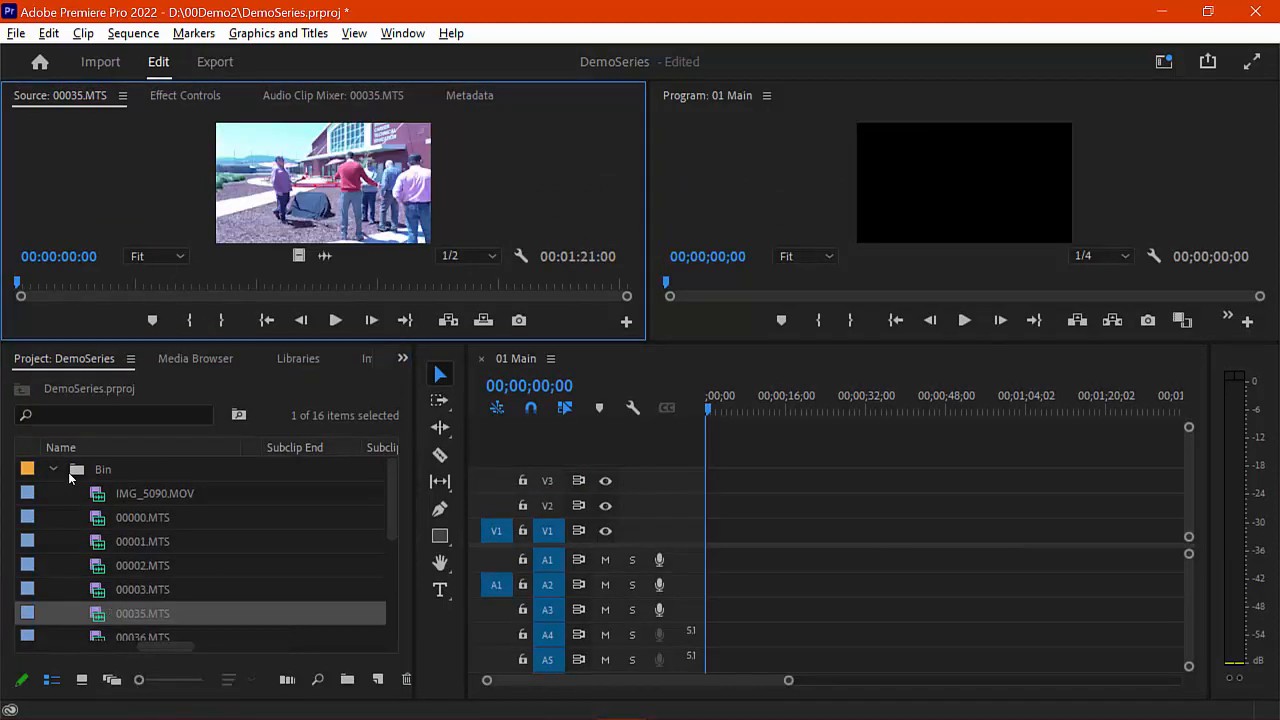
Collapse the bin and delete the 01 Main sequence from the project
click(53, 471)
click(53, 471)
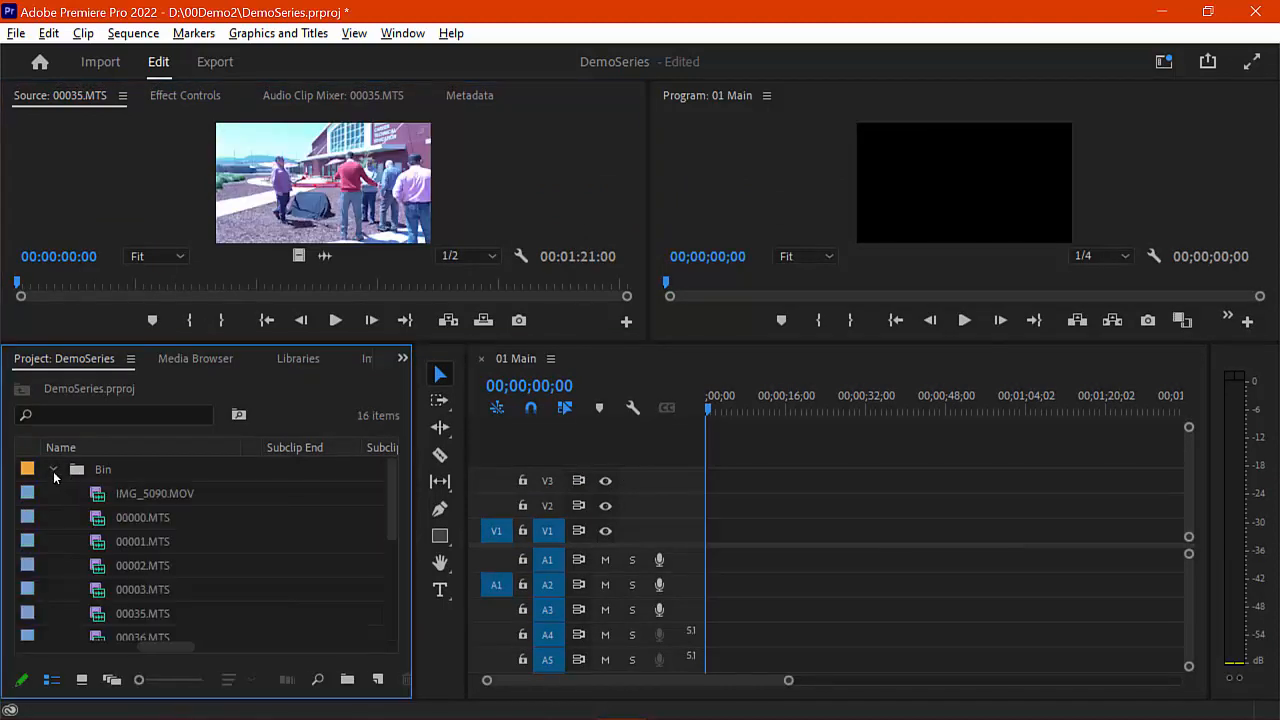
click(53, 471)
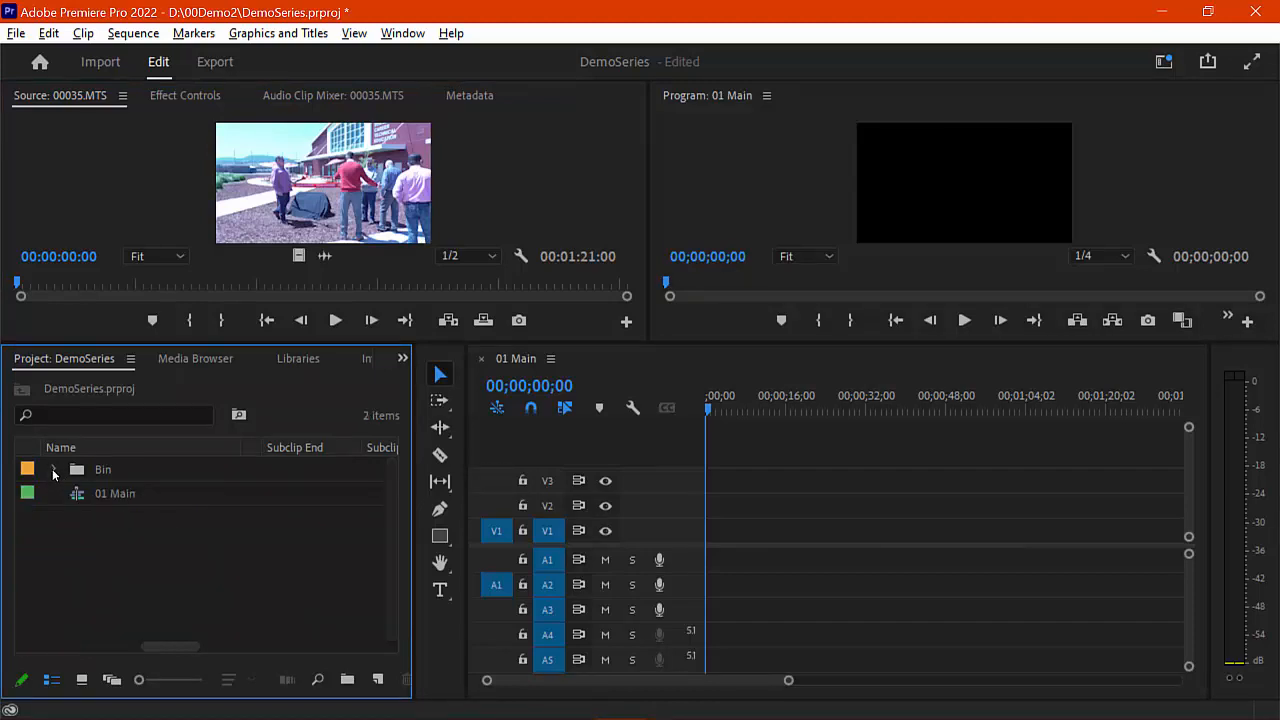
drag(82, 518, 121, 490)
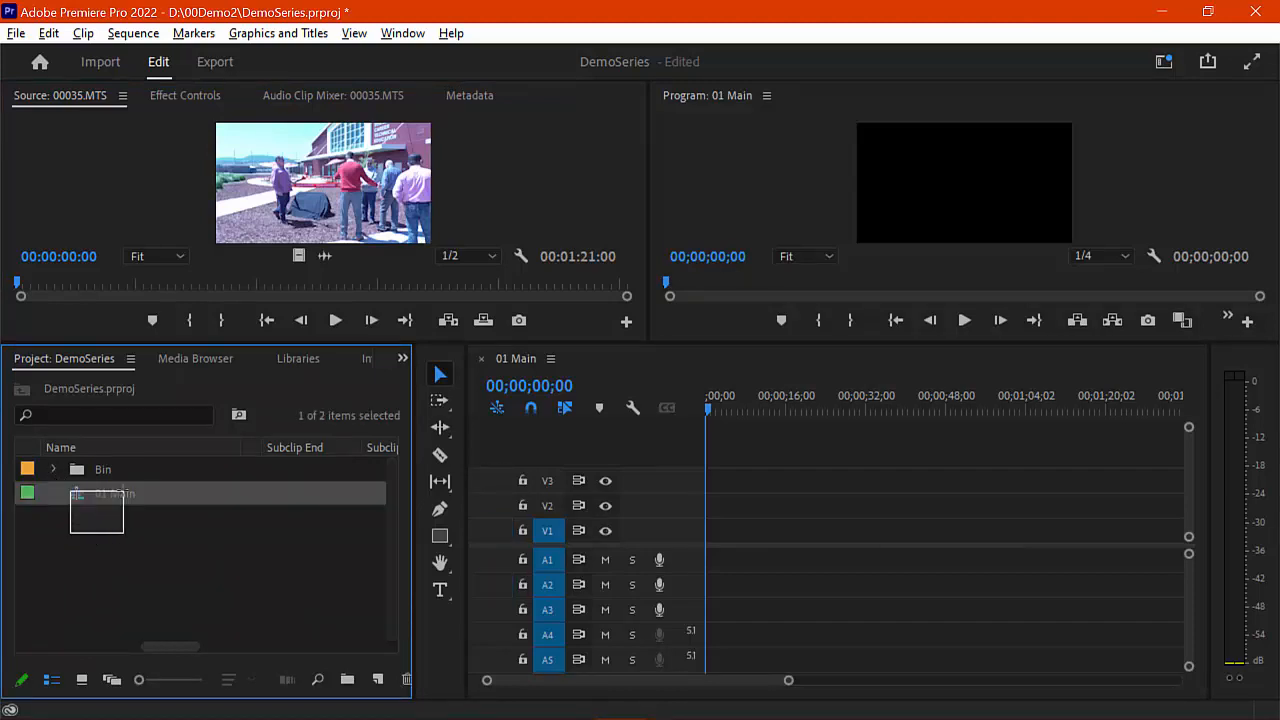
key(Delete)
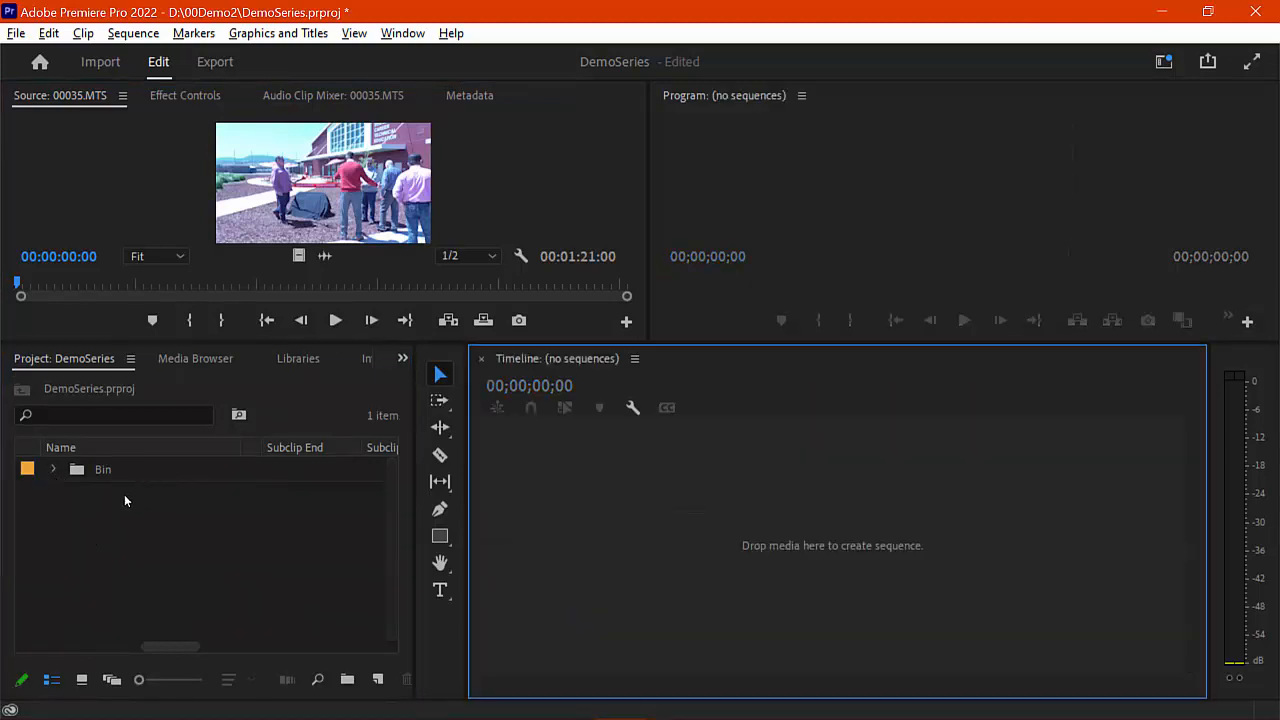
Expand the bin and view the clips' metadata columns in a temporarily widened Project panel
click(53, 471)
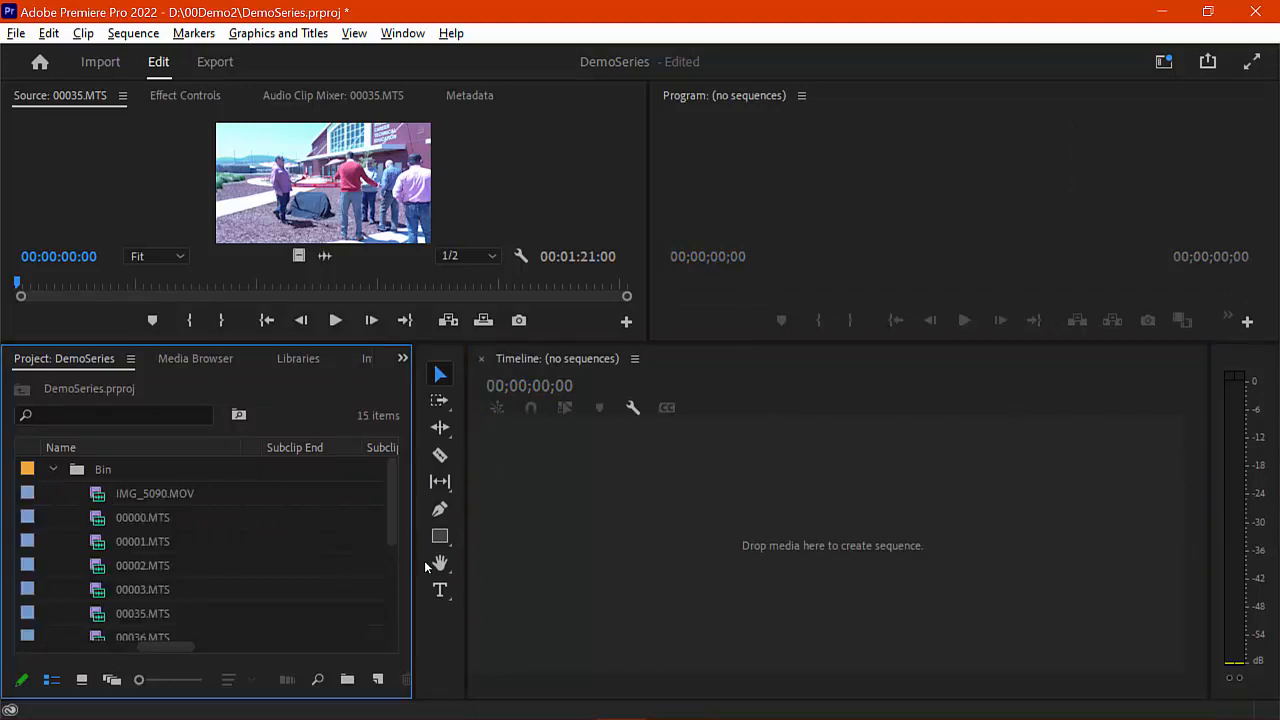
drag(416, 562, 902, 581)
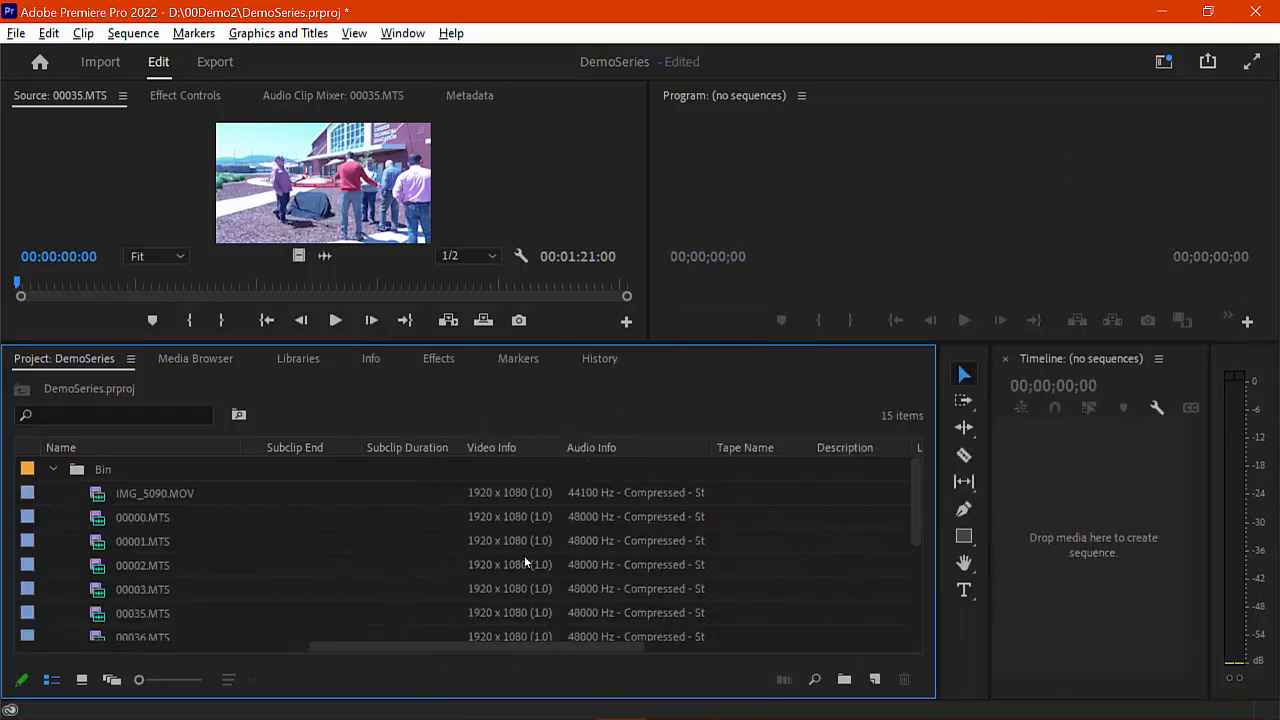
mouse_move(558, 648)
mouse_down()
mouse_move(506, 645)
mouse_move(560, 642)
mouse_up()
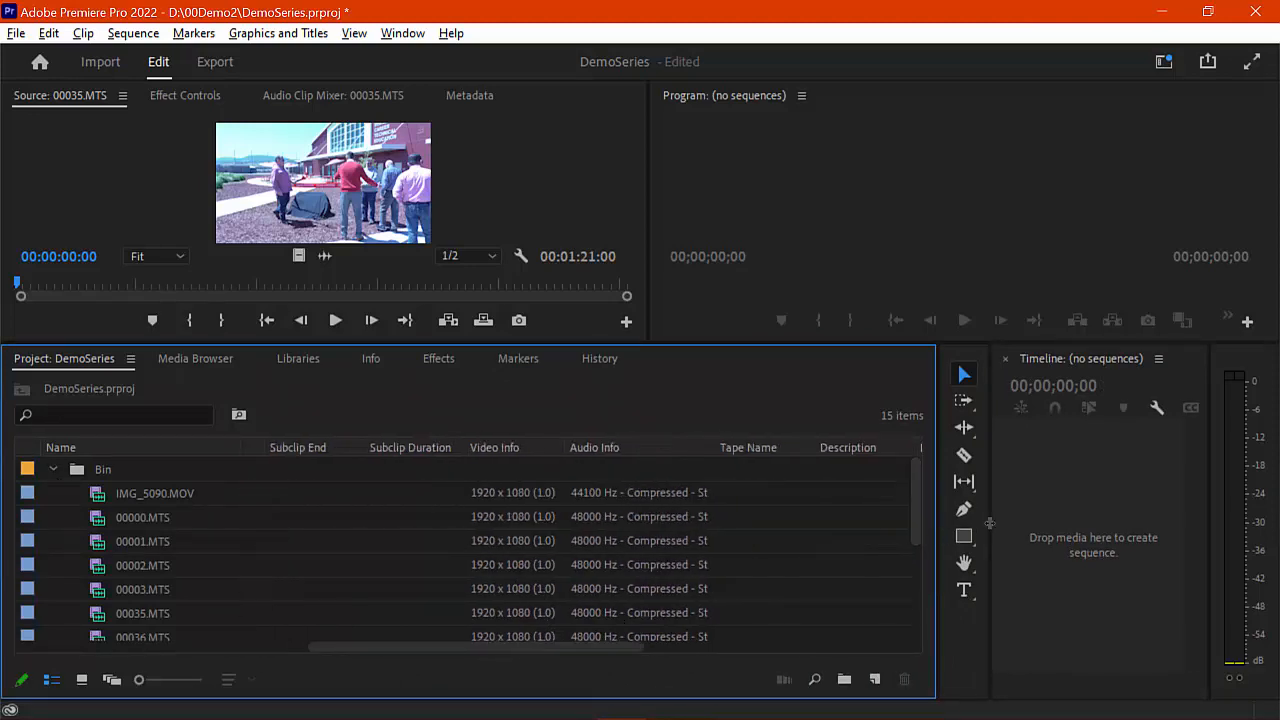
drag(989, 522, 475, 532)
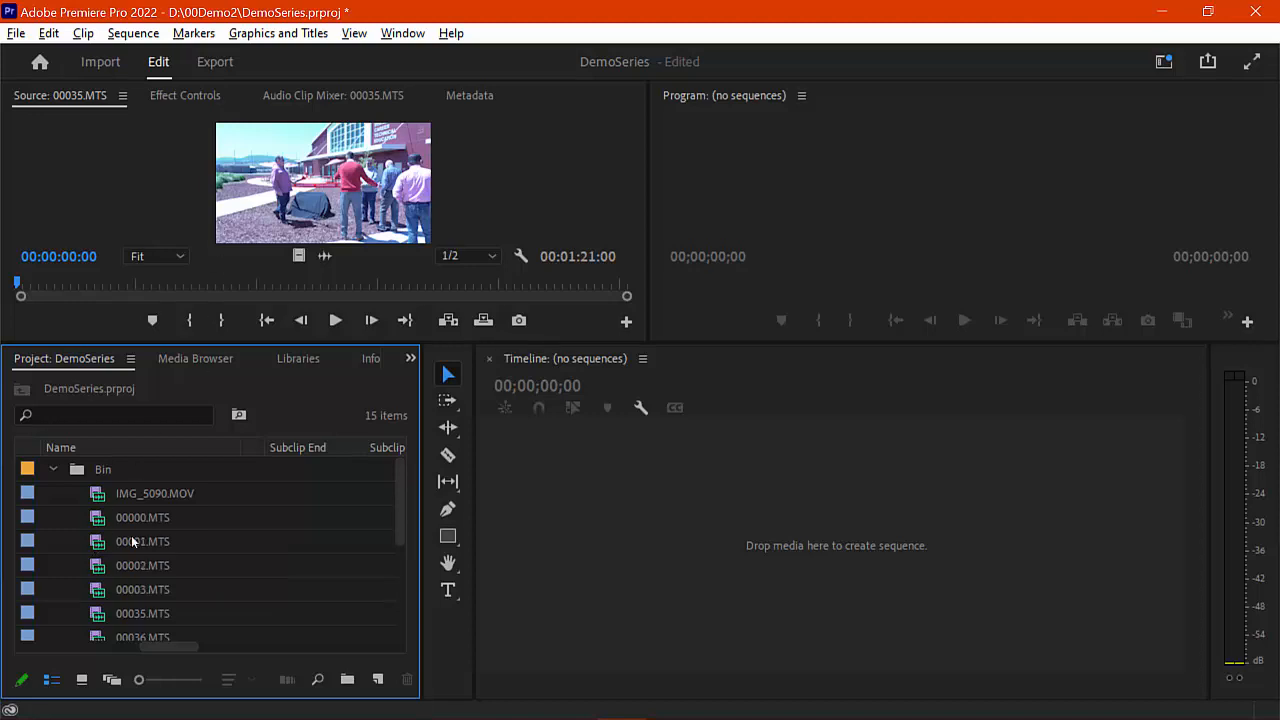
Preview clips 00002.MTS, 00035.MTS, 00039.MTS and 00045.MTS, and load 00051.MTS in the Source Monitor
double_click(99, 567)
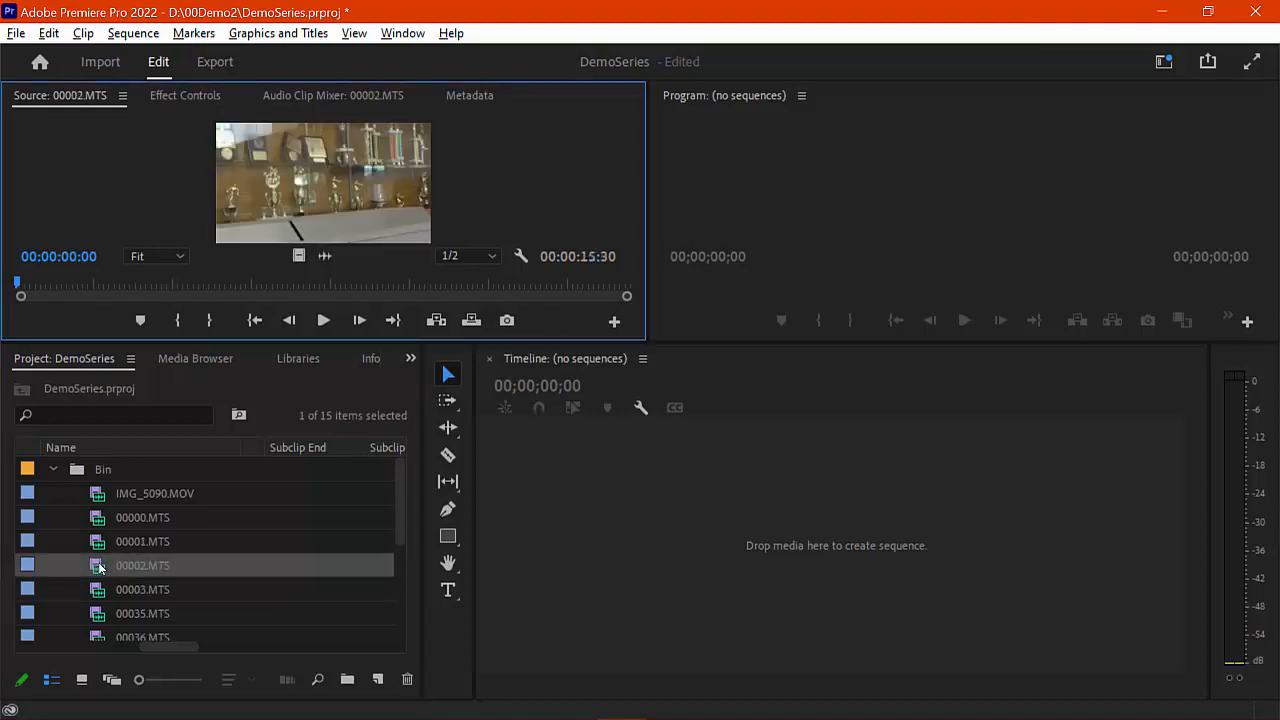
double_click(100, 613)
scroll(100, 617, down, 2)
double_click(100, 615)
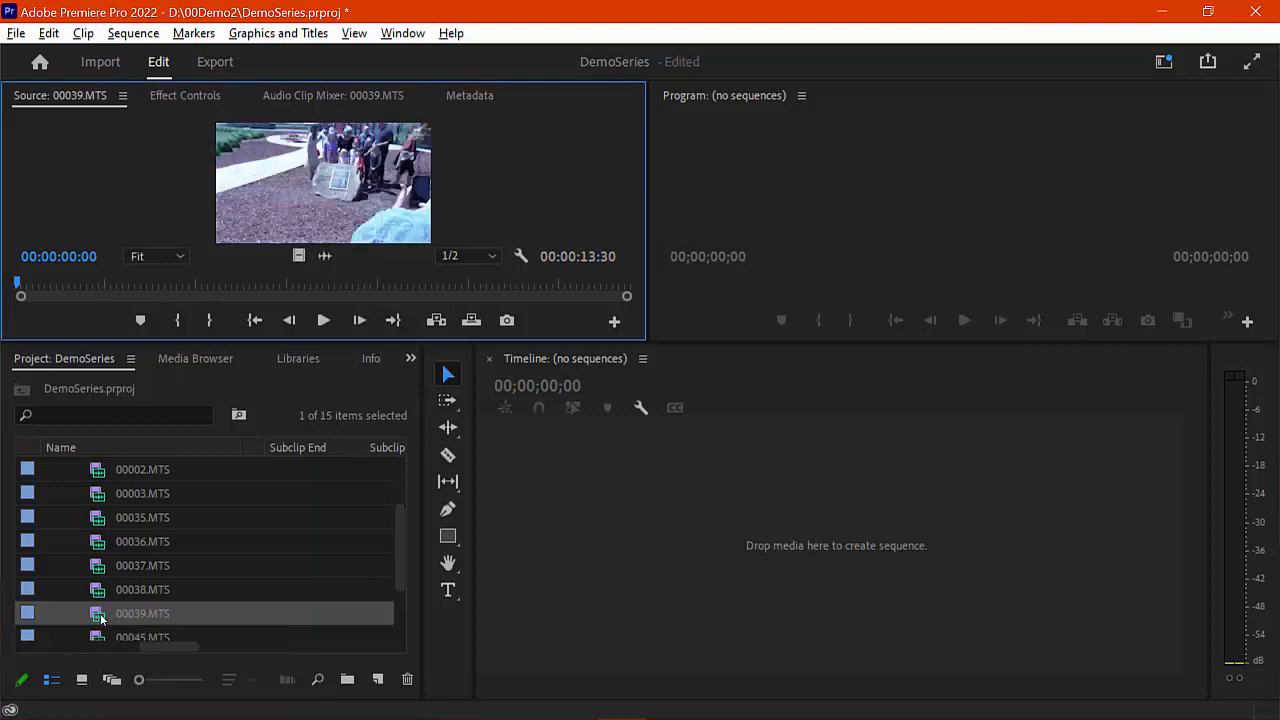
scroll(101, 620, down, 2)
double_click(101, 618)
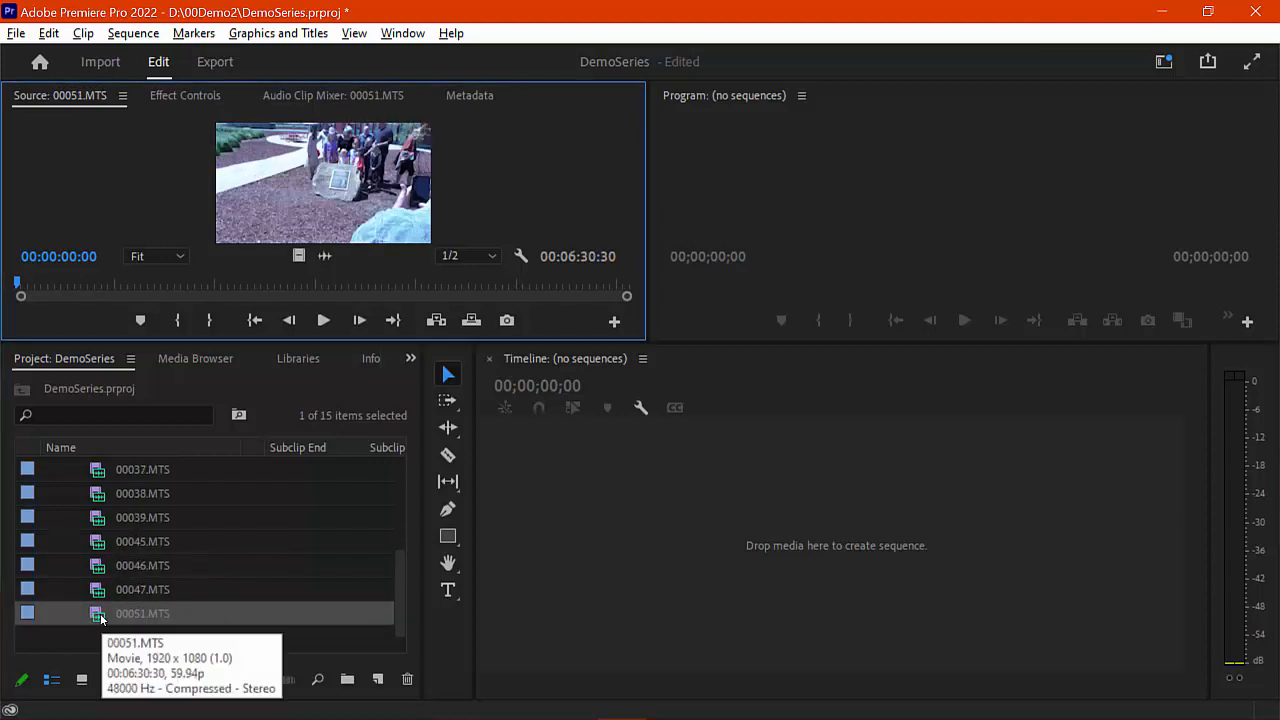
double_click(120, 530)
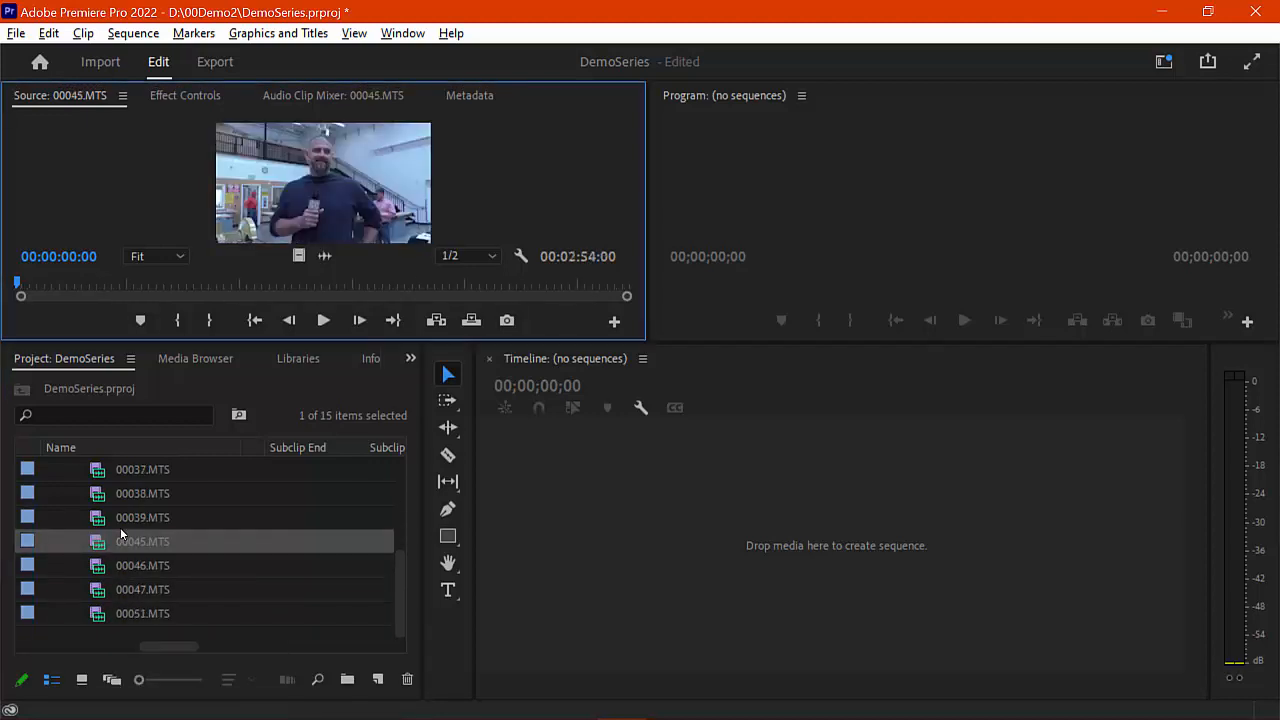
double_click(106, 615)
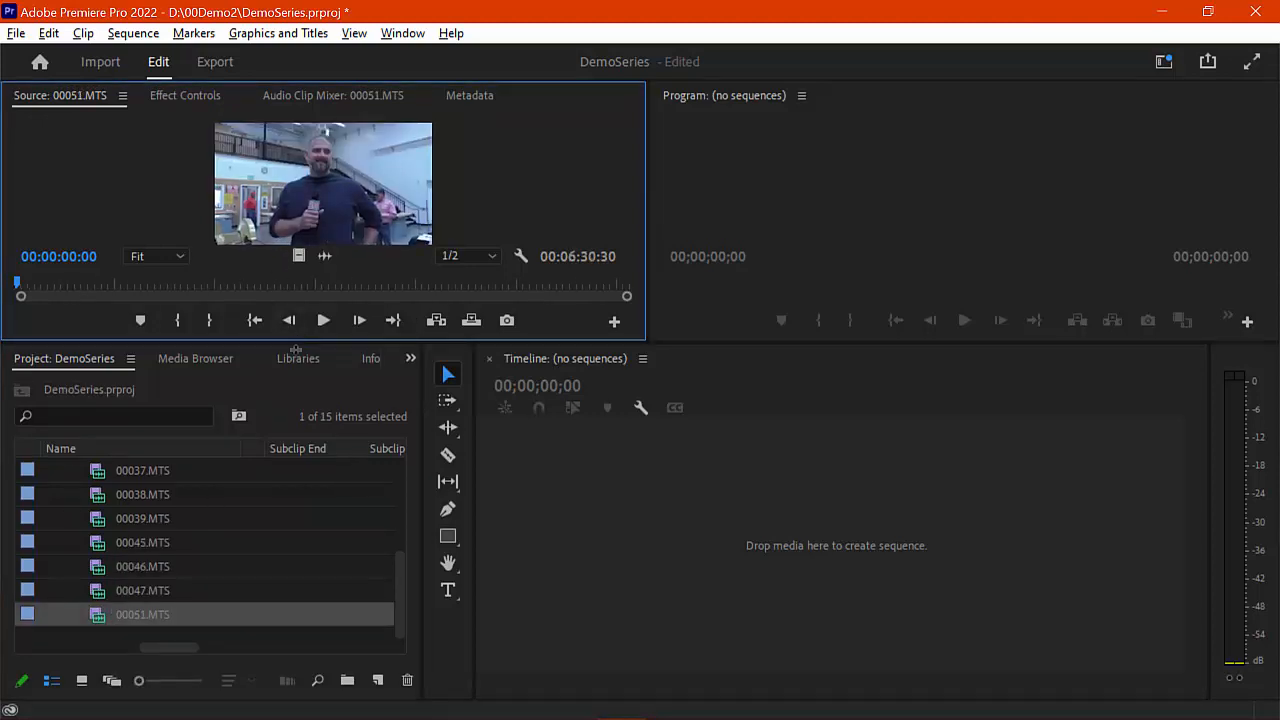
Enlarge the monitor area and mark 00051.MTS with an In point at 00:01:45:07 and an Out point at 00:03:25:07
drag(298, 338, 292, 438)
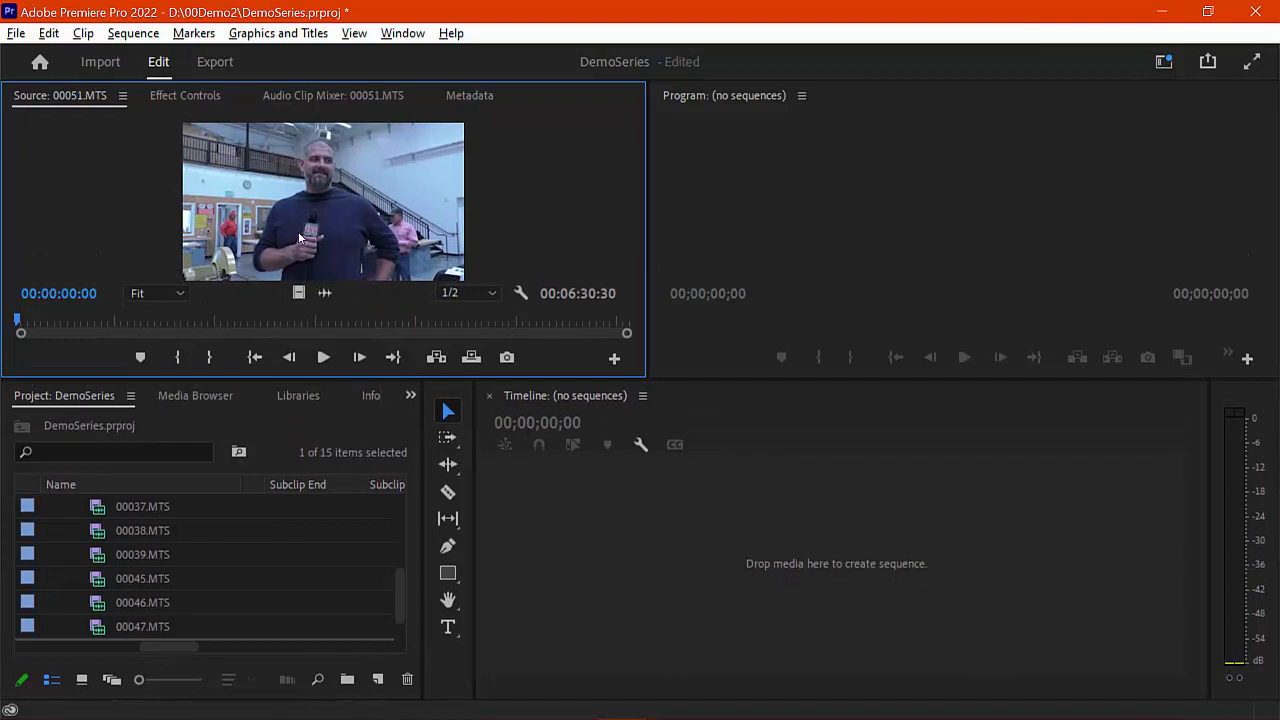
drag(16, 323, 335, 323)
key(i)
click(222, 360)
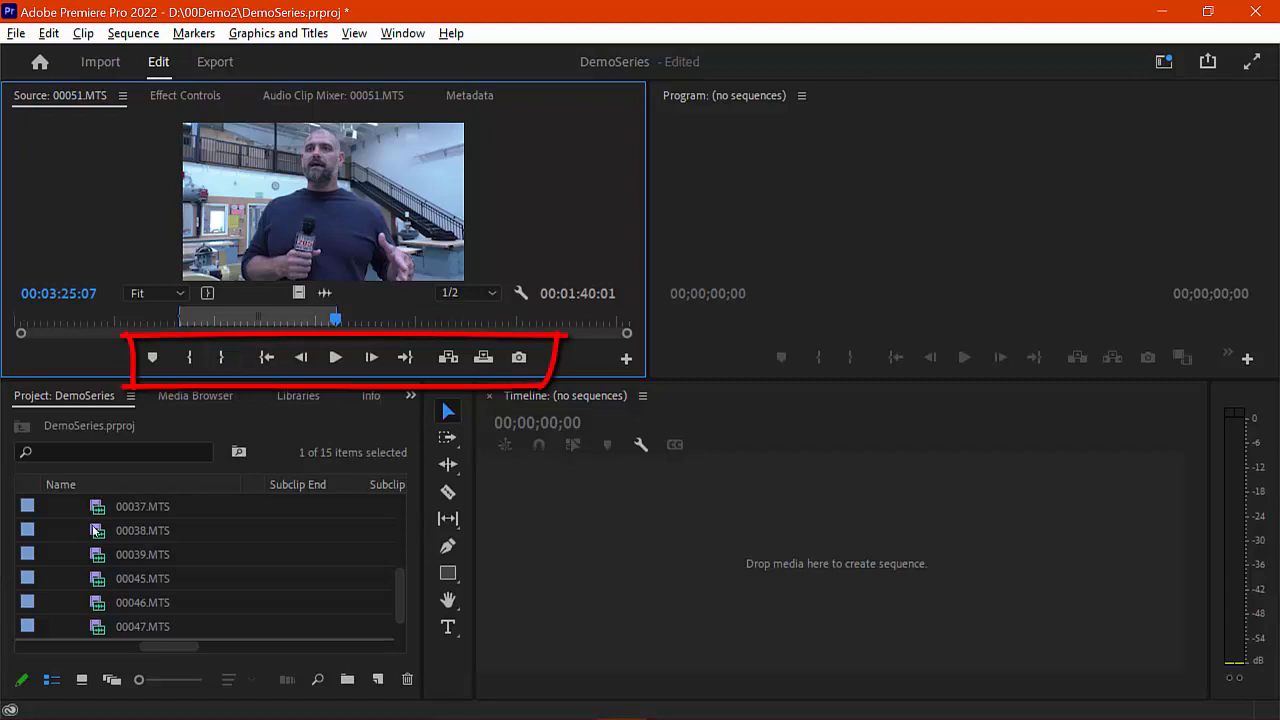
Check the marked range of 00051.MTS by jumping between its In and Out points and briefly playing from the In point
mouse_move(128, 514)
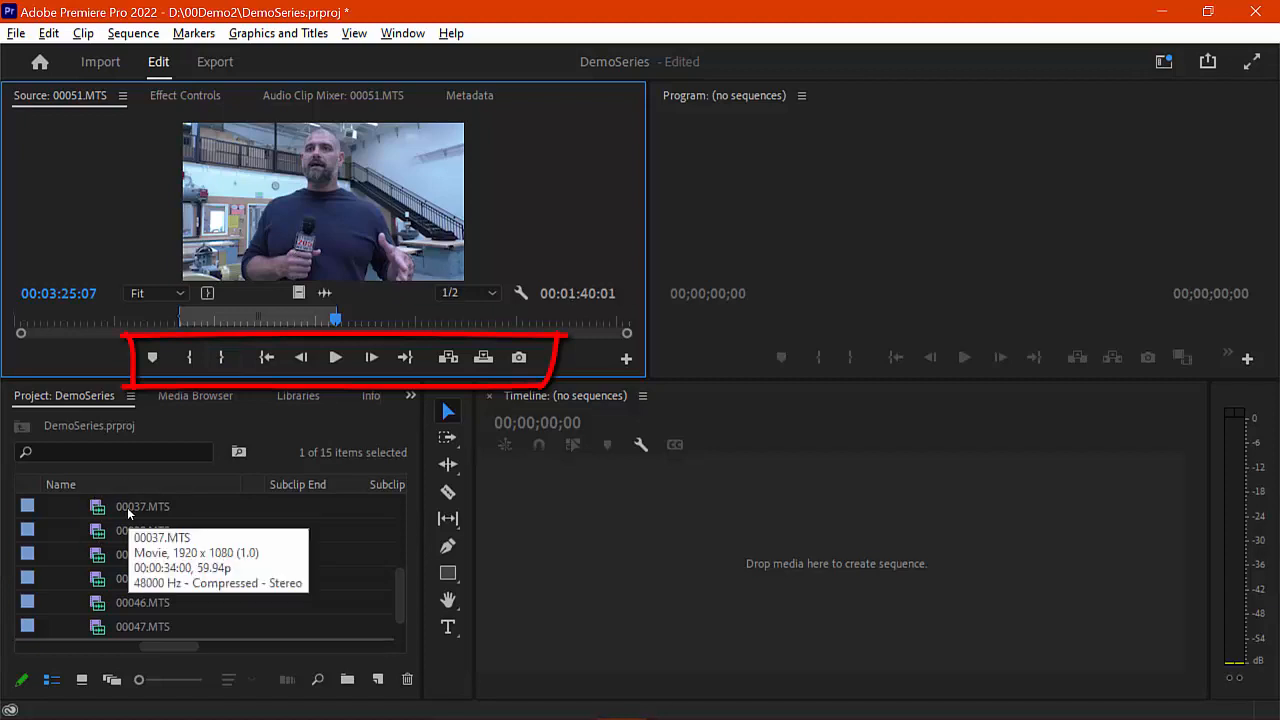
click(266, 358)
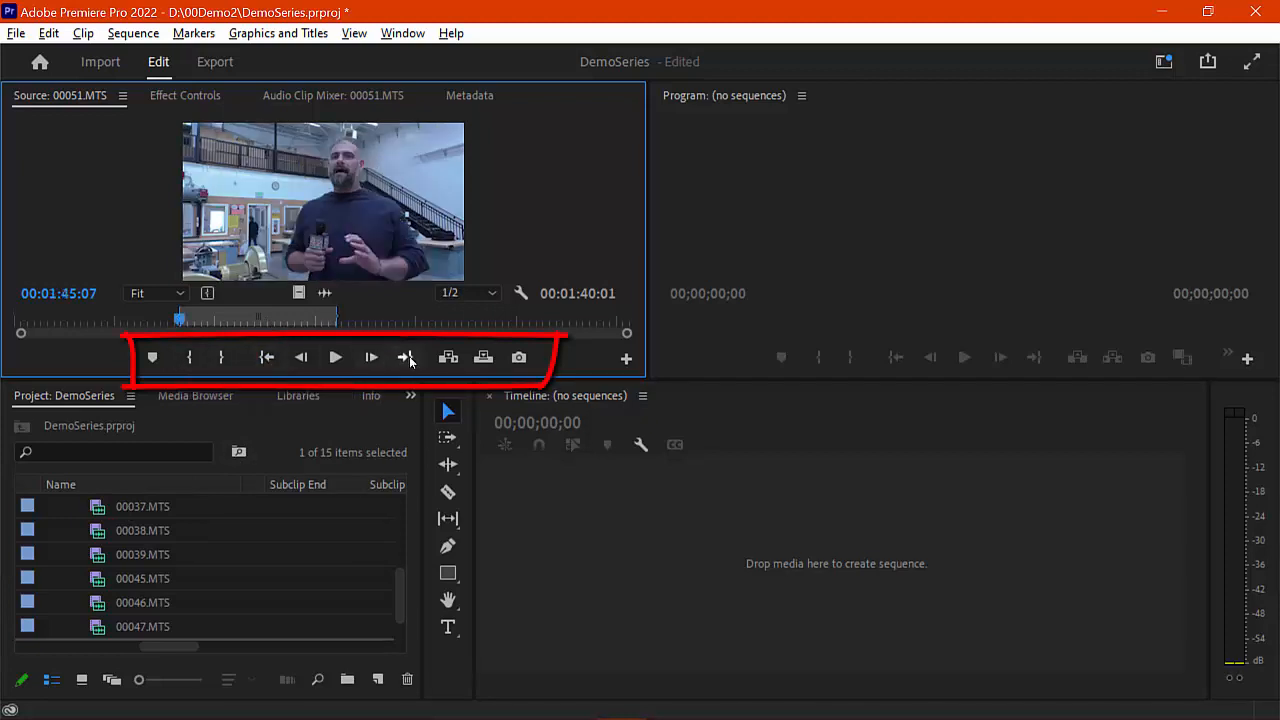
click(410, 362)
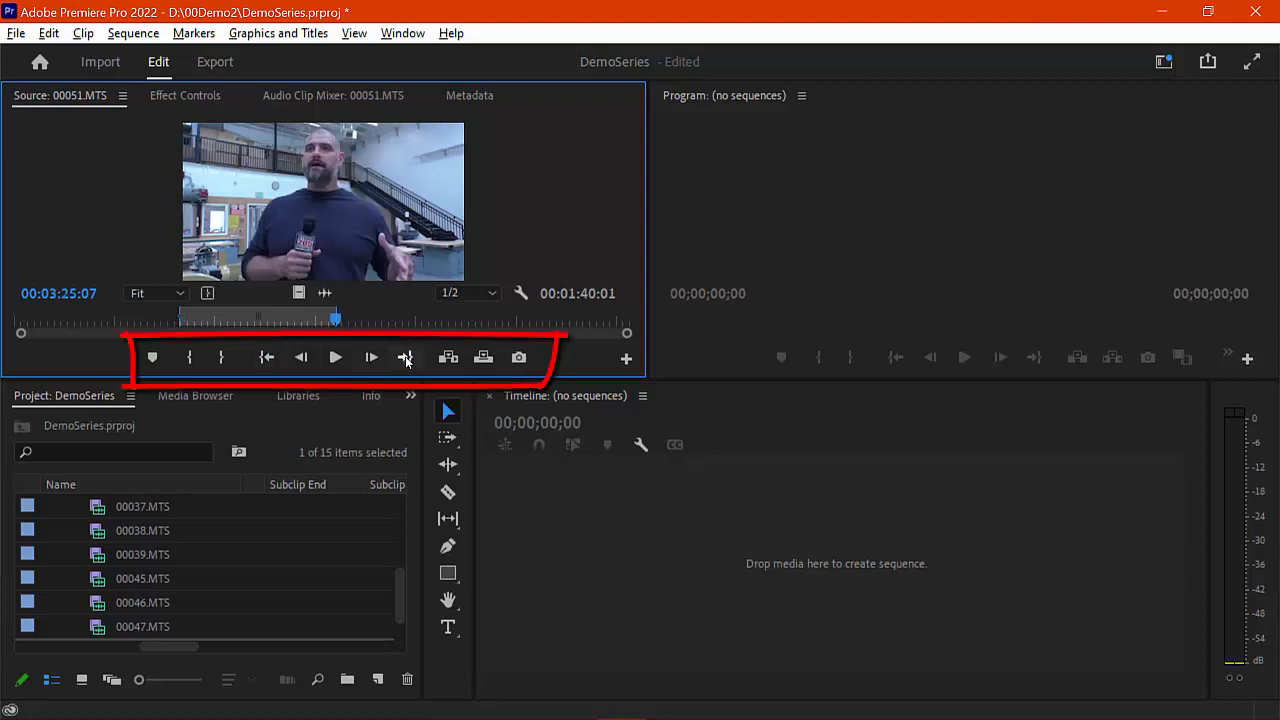
click(263, 360)
click(335, 360)
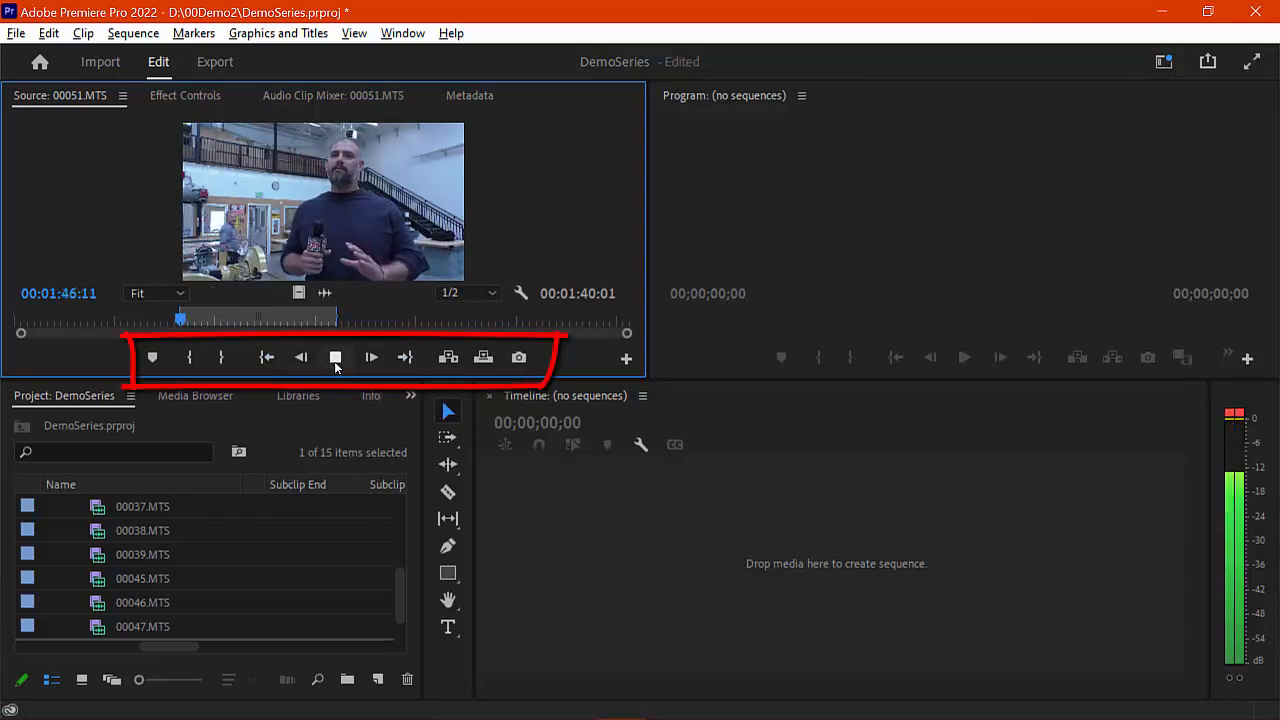
click(335, 358)
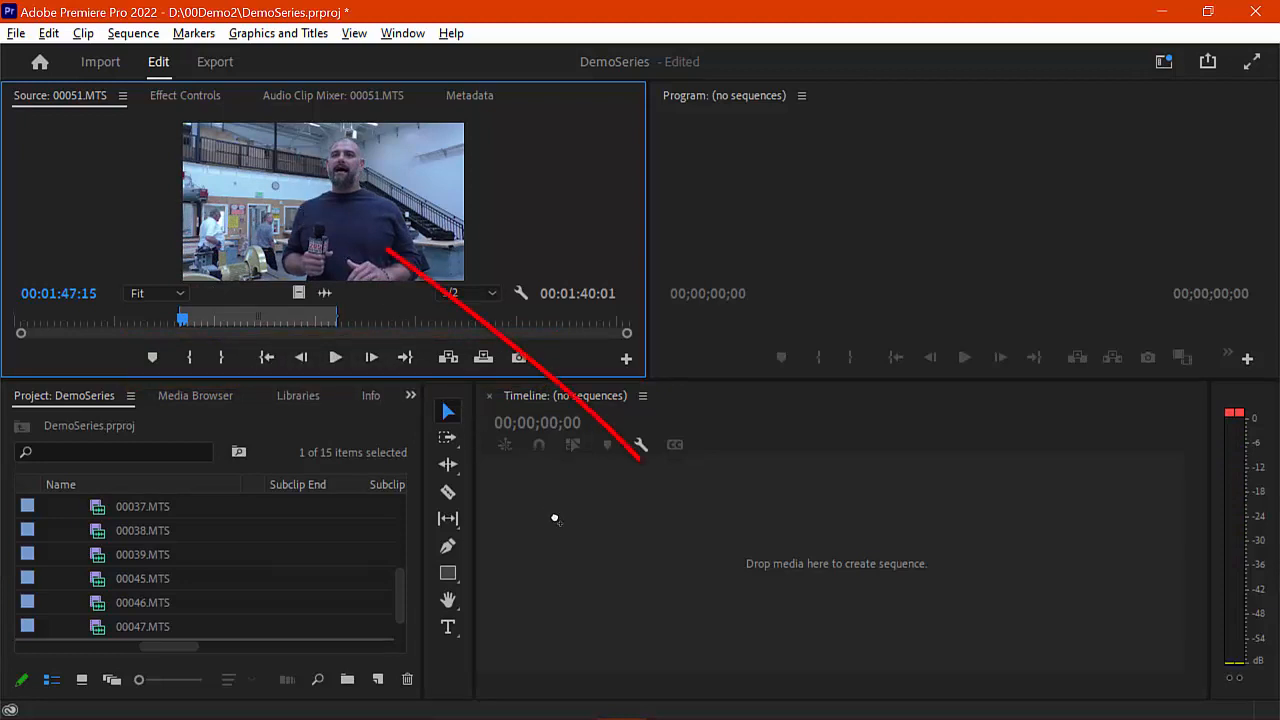
Create a sequence from the marked range of 00051.MTS by placing it in the empty Timeline
drag(567, 541, 567, 540)
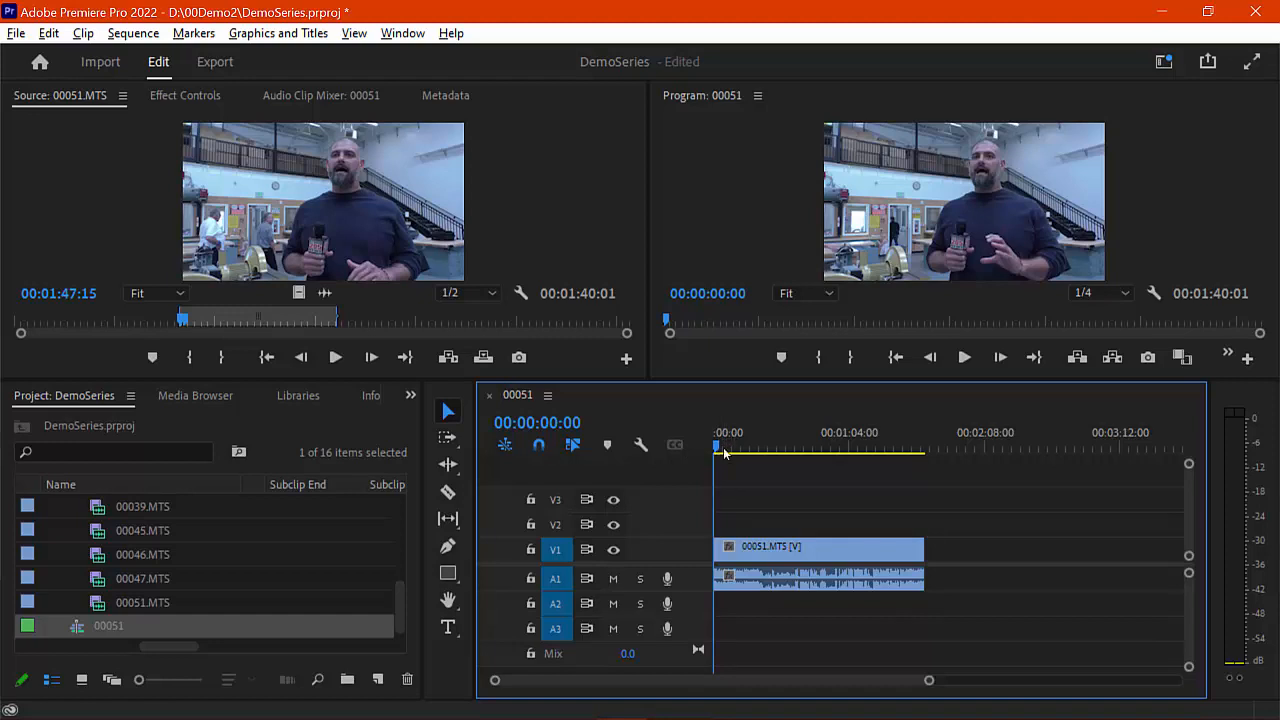
Split the 00051.MTS clip in the Timeline at 00:00:25:29 and 00:00:37:45 with the Razor tool
drag(725, 453, 771, 458)
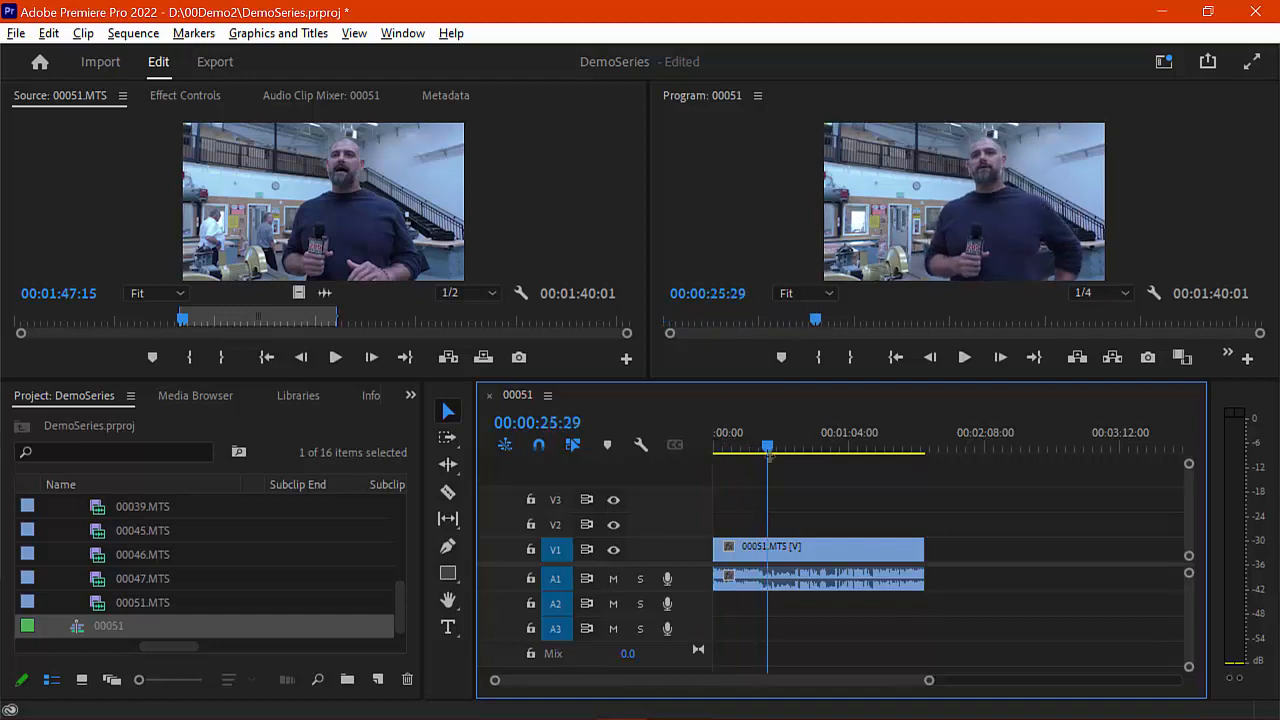
click(448, 493)
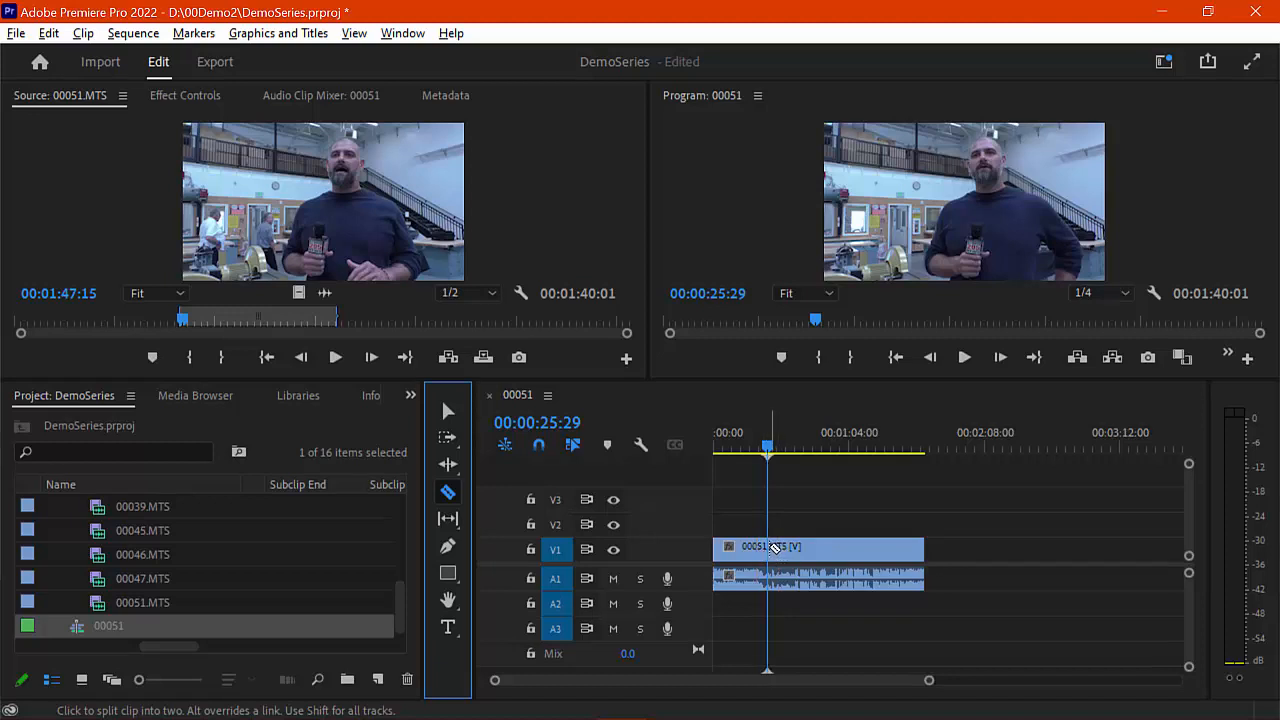
click(777, 550)
drag(770, 450, 791, 447)
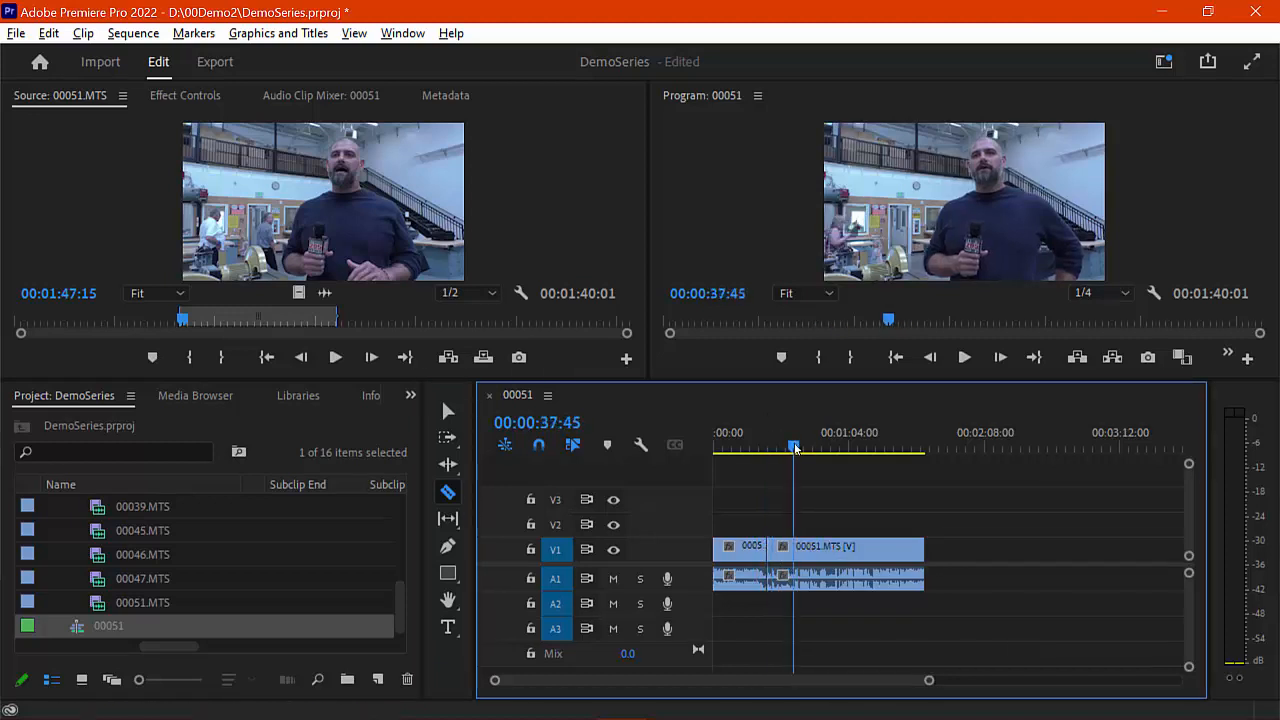
click(796, 550)
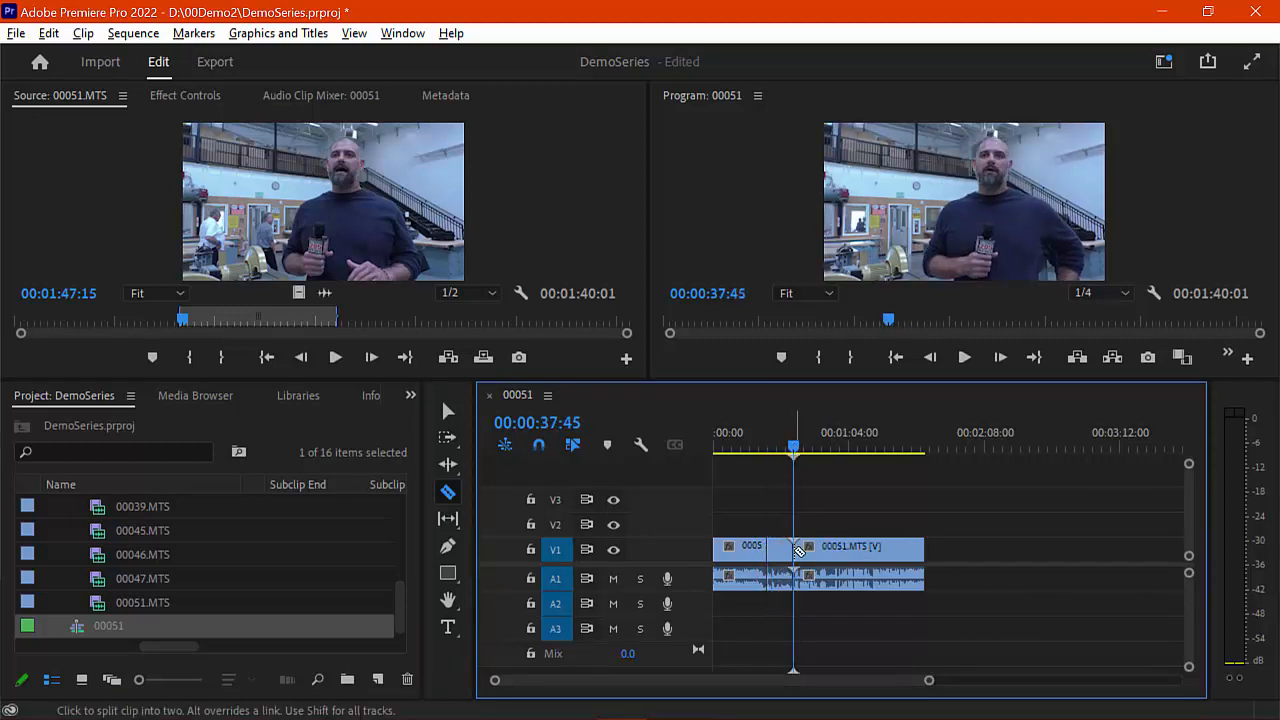
Delete the segment between the two cuts and close the gap it leaves
key(v)
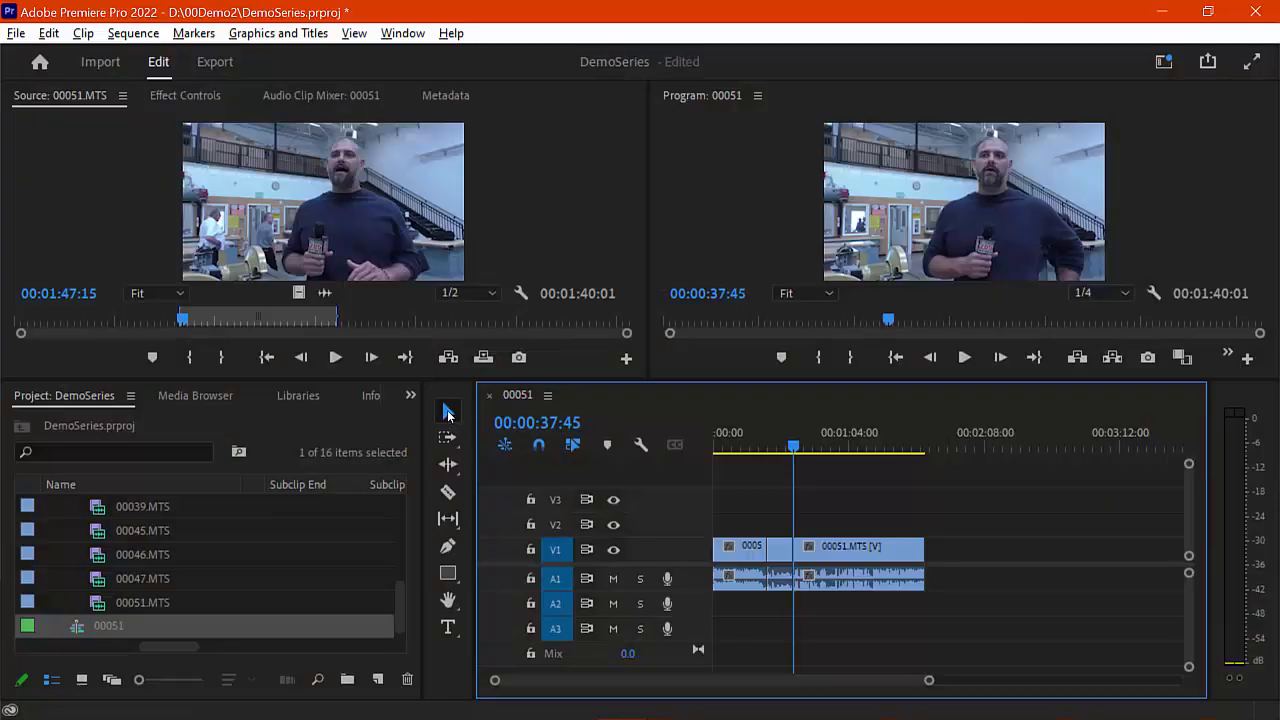
click(781, 552)
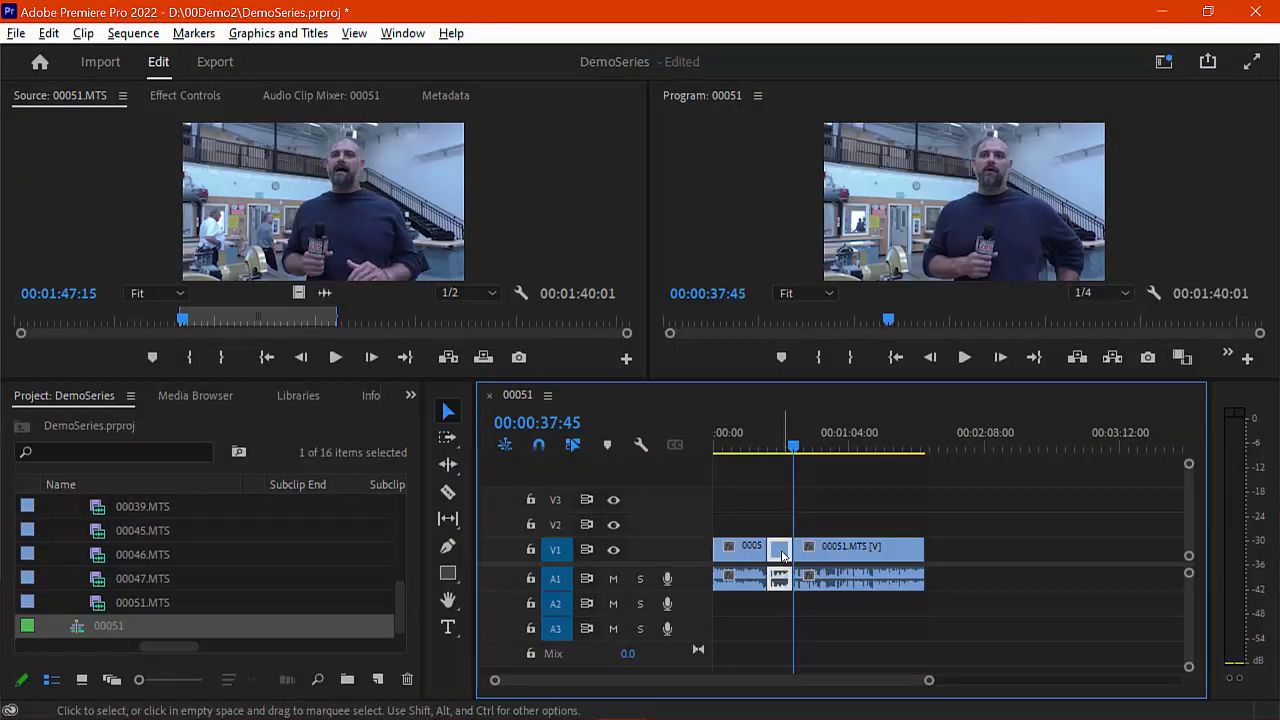
key(Delete)
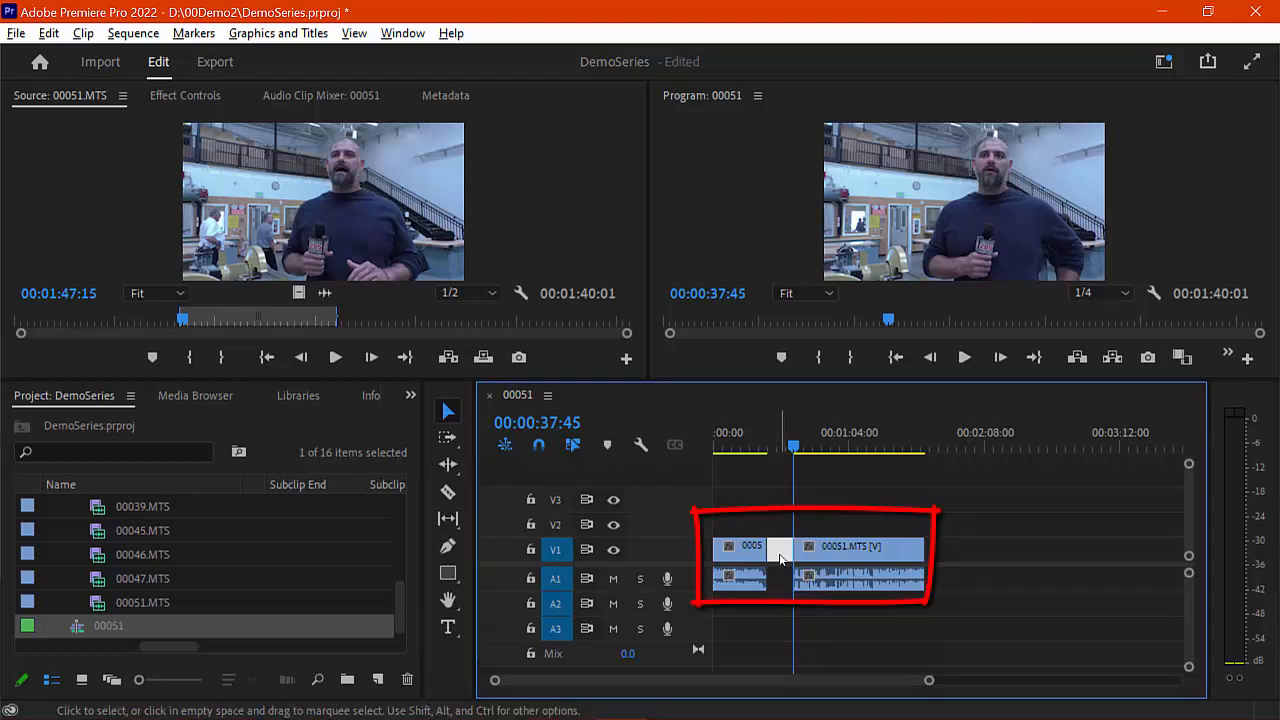
key(Delete)
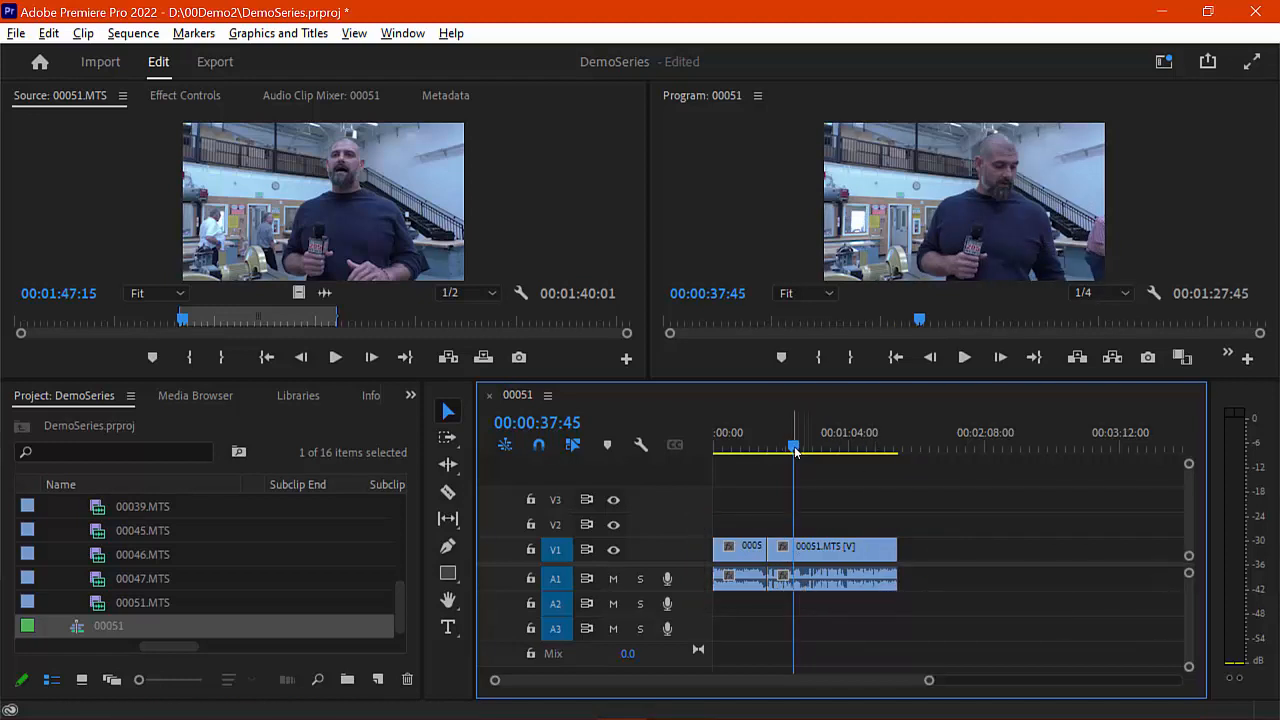
Trim both ends of the second clip, ending it at 00:00:56:08, and place its video on V2 directly after the first clip
drag(795, 453, 831, 450)
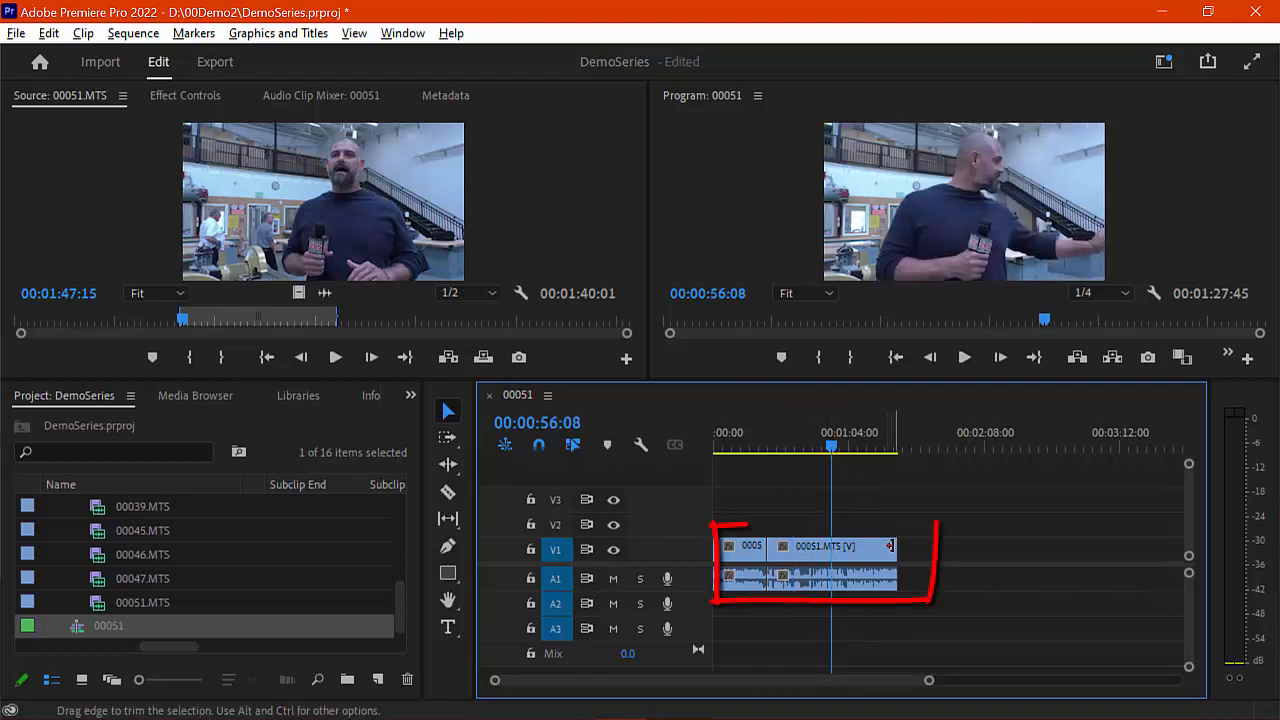
drag(891, 546, 817, 531)
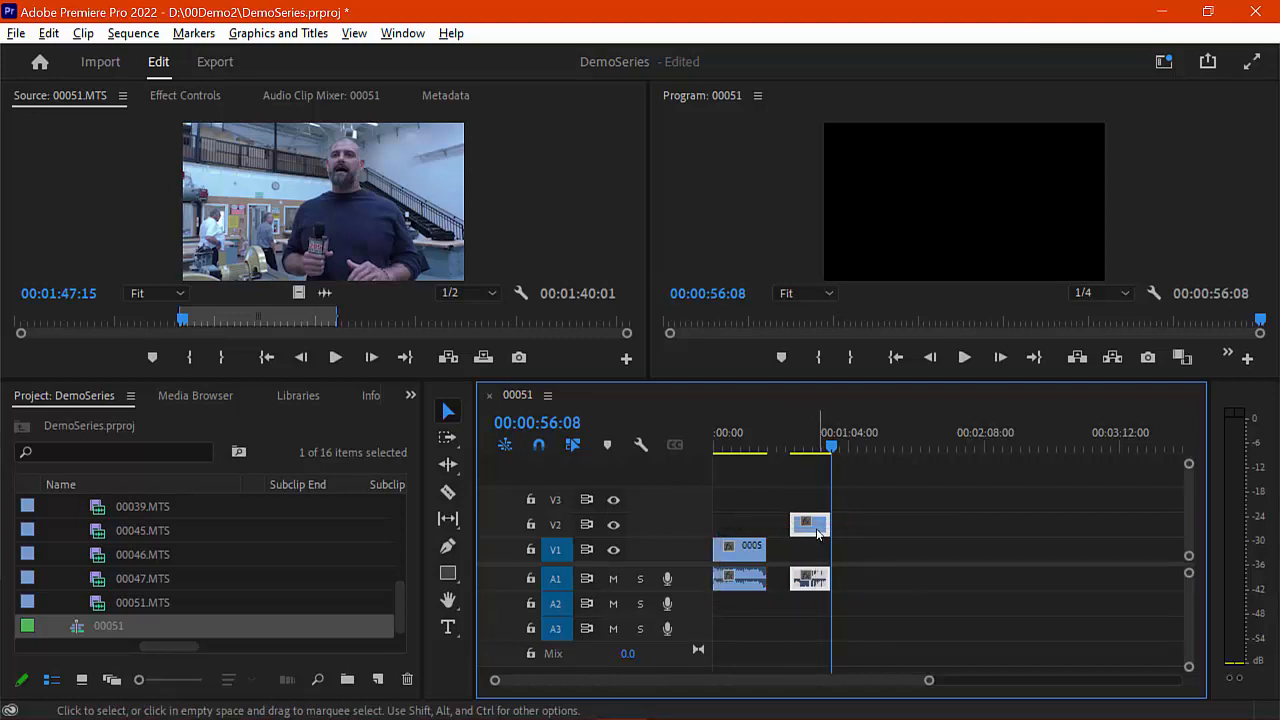
mouse_move(817, 532)
mouse_down()
mouse_move(817, 551)
mouse_move(818, 535)
mouse_move(795, 537)
mouse_up()
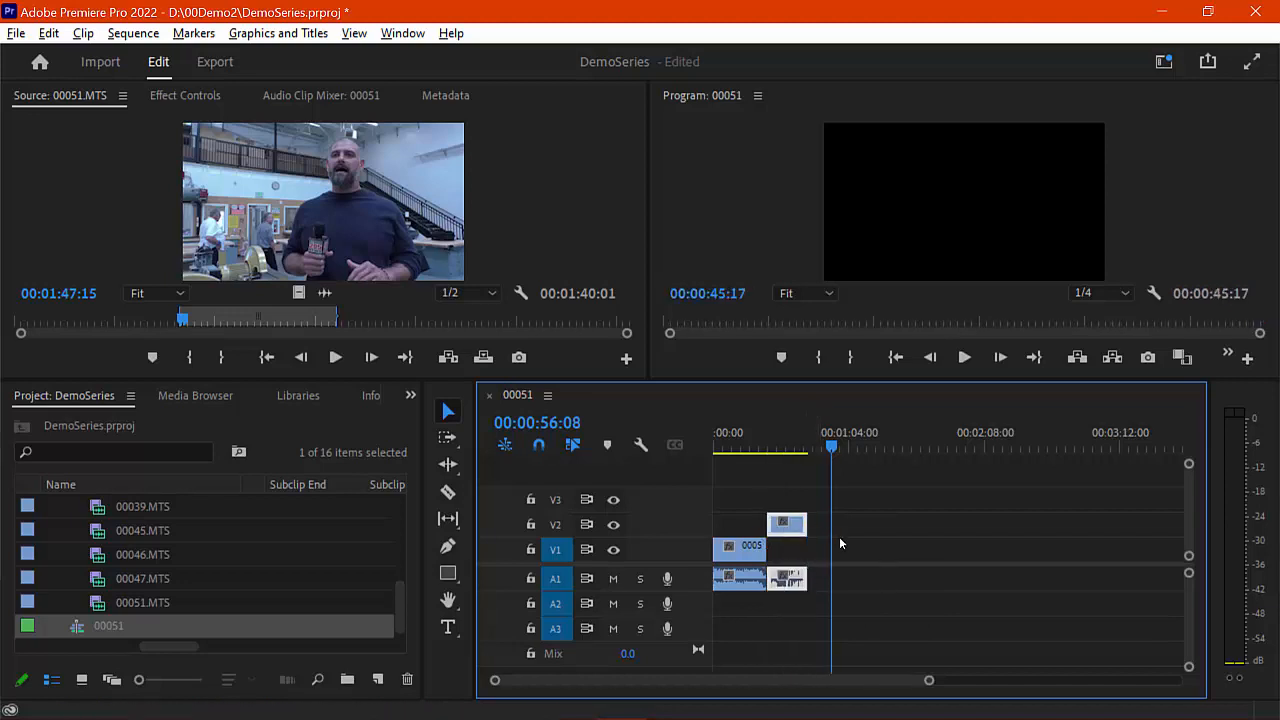
Split the clip on V2 at 00:00:38:41 with the Razor tool and move the video of its second part down to V1
click(110, 536)
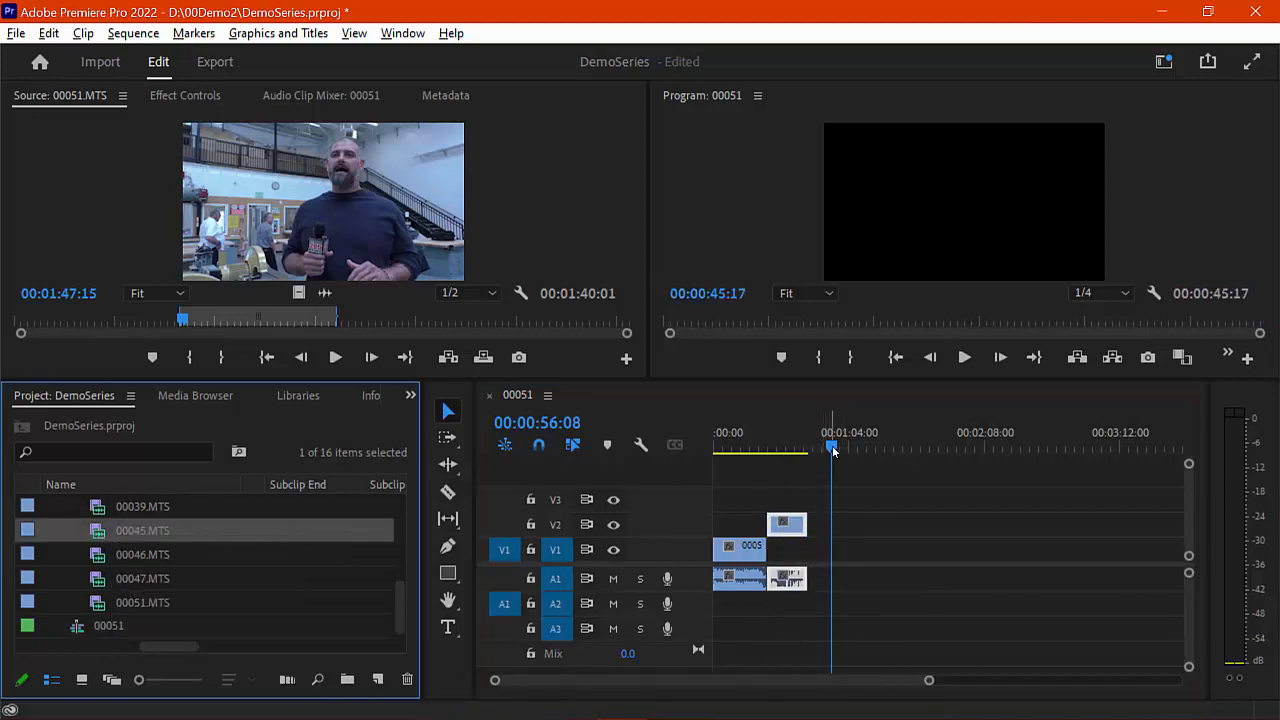
drag(832, 448, 796, 464)
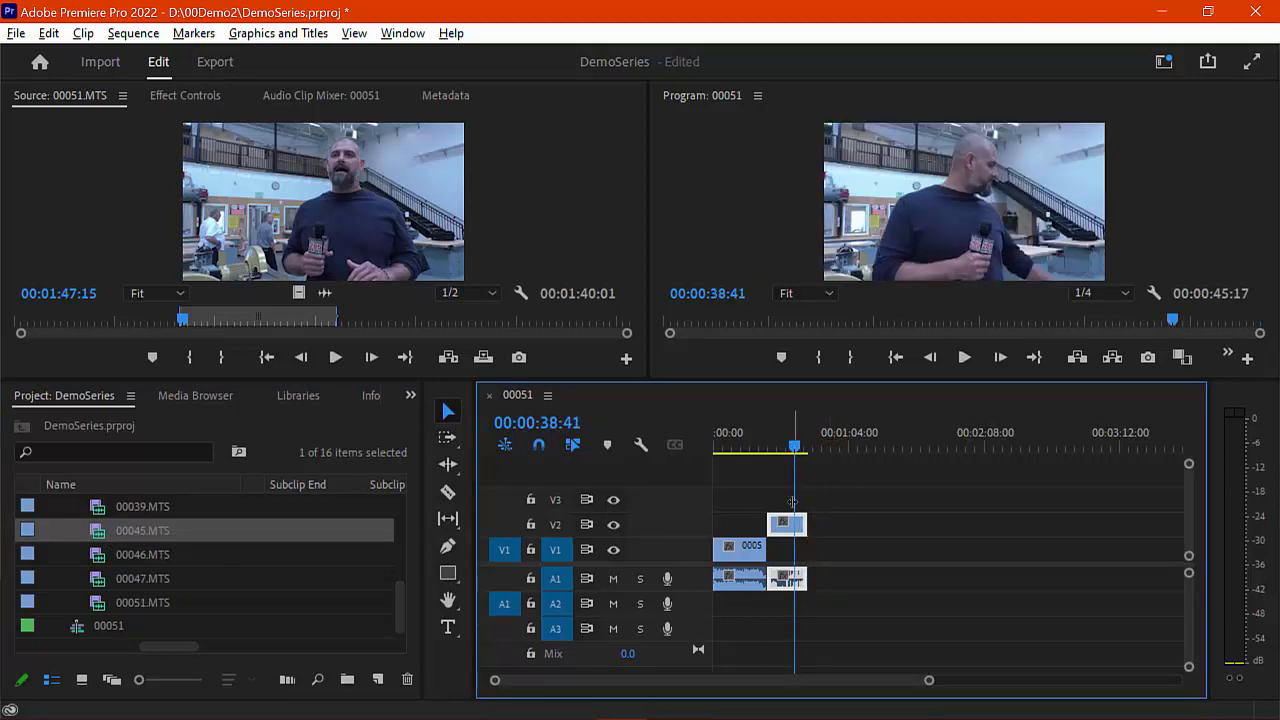
key(c)
key(v)
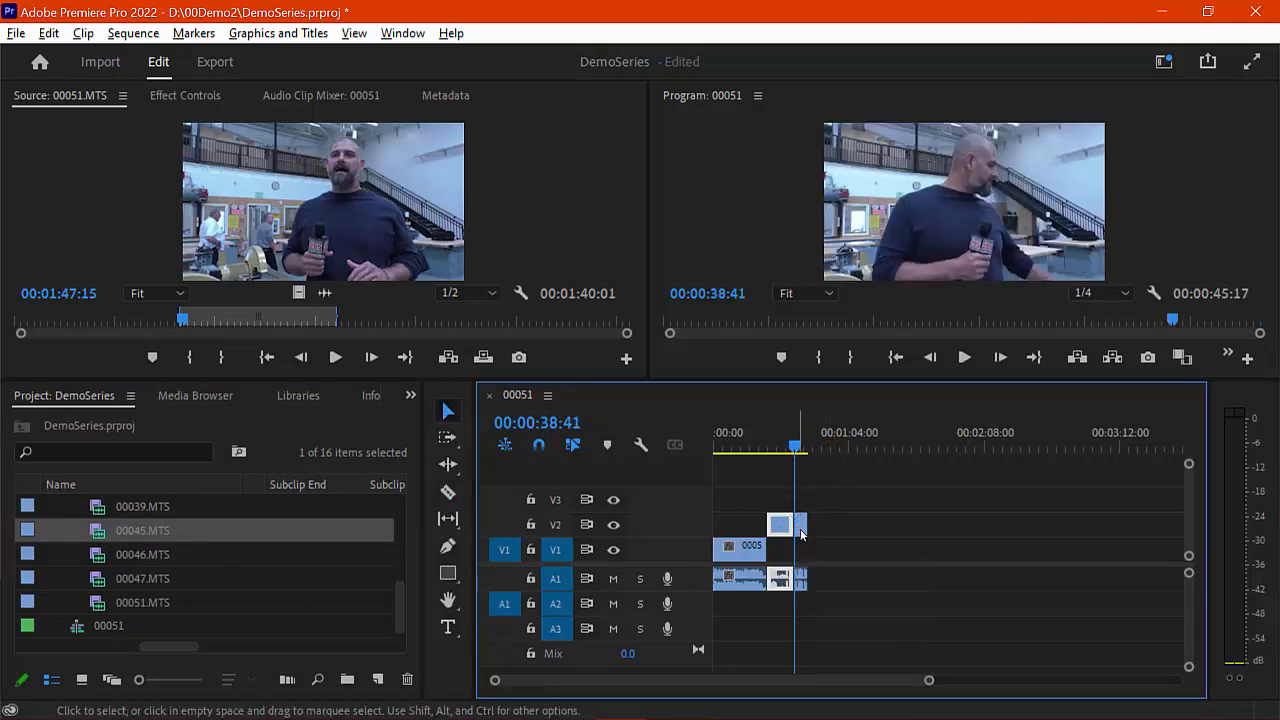
drag(800, 540, 808, 556)
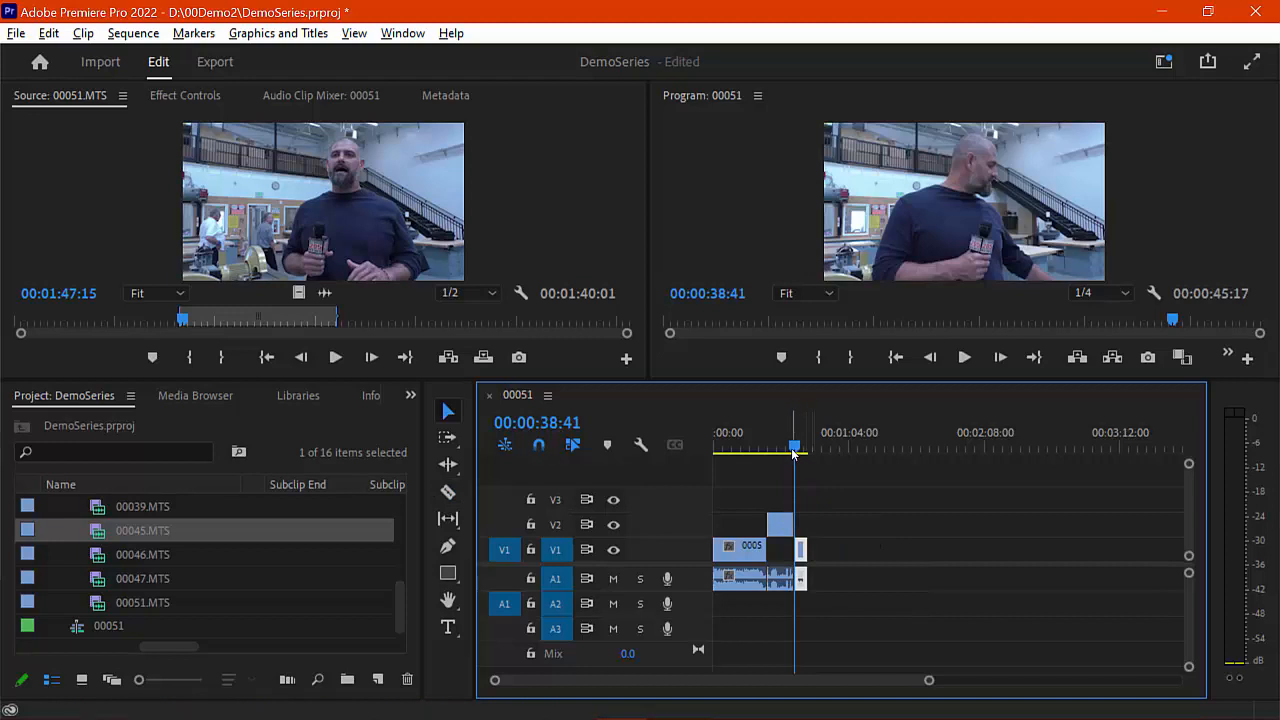
drag(790, 448, 738, 462)
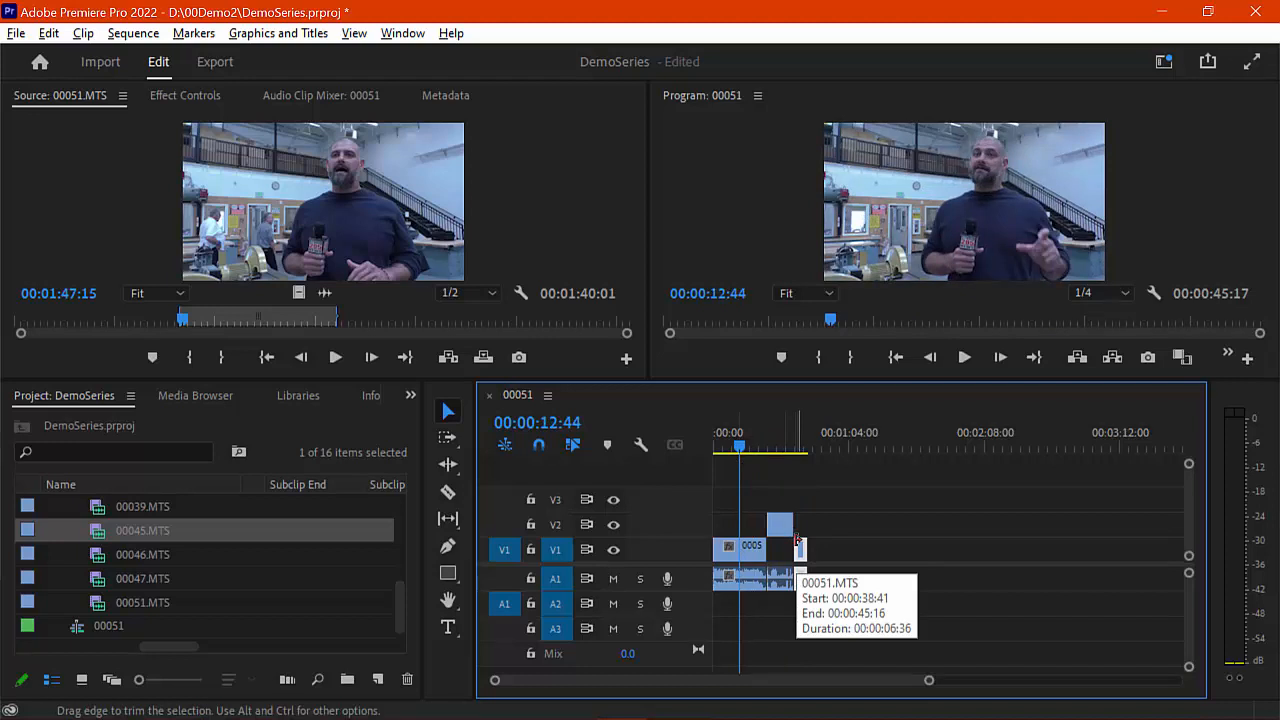
drag(799, 548, 803, 552)
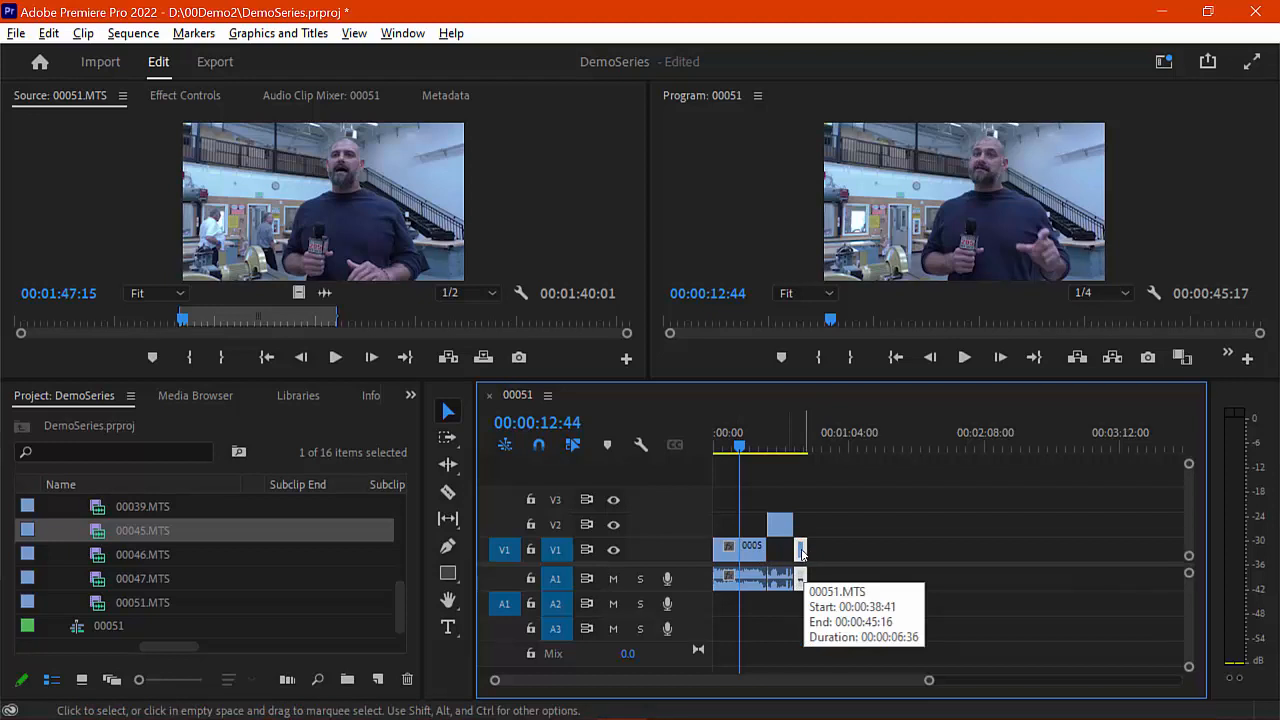
Mark a 00:00:02:11 range of 00003.MTS ending at 00:00:05:05 and place it on V3 directly above the start of the V2 clip
drag(400, 604, 399, 545)
double_click(105, 533)
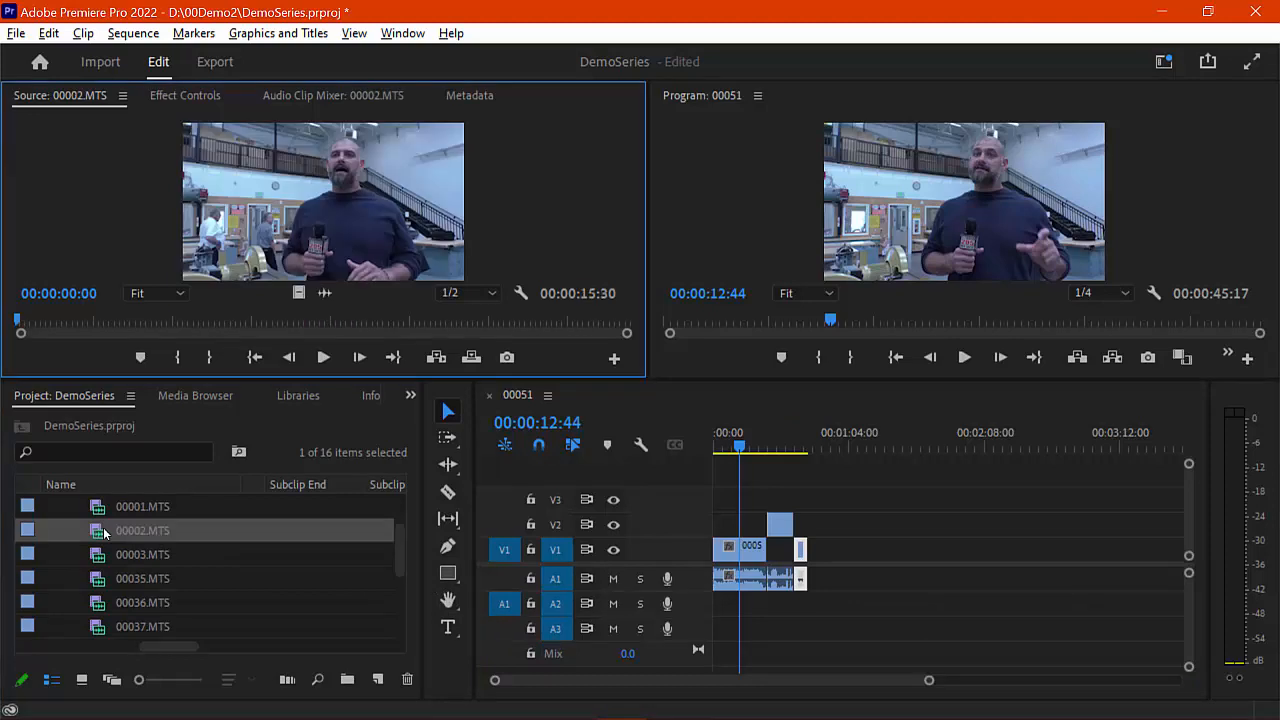
double_click(105, 556)
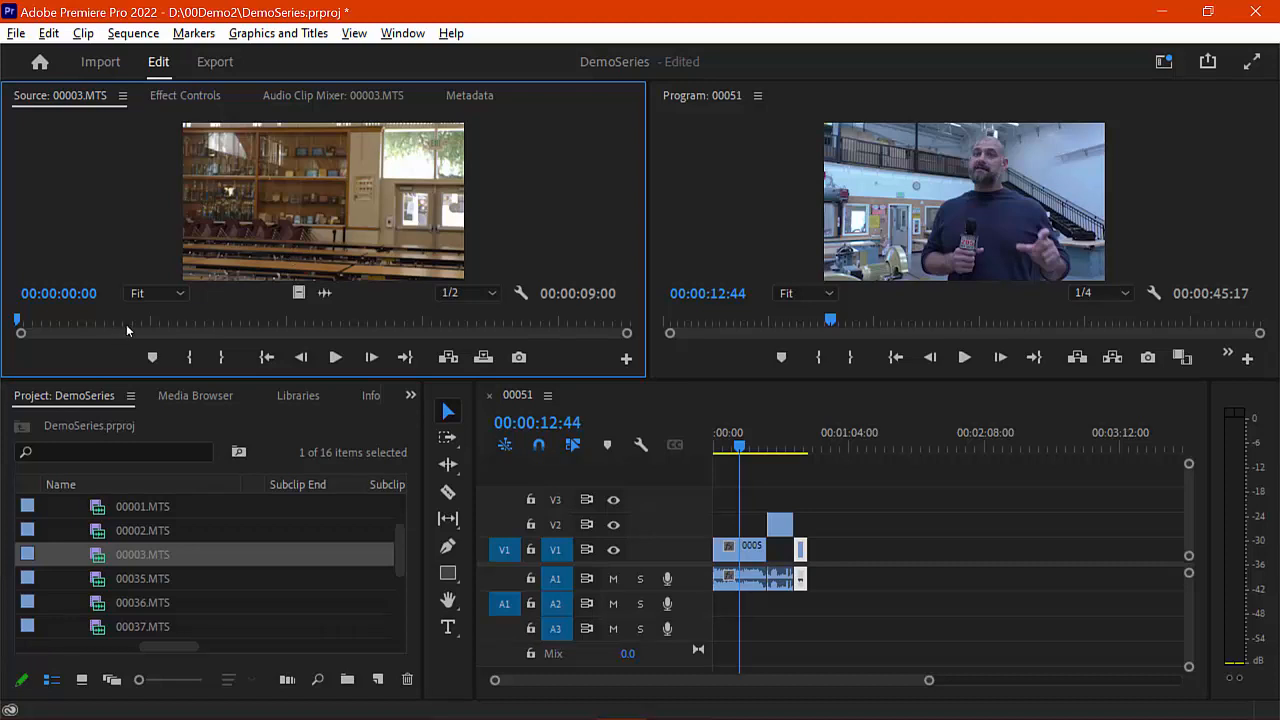
drag(127, 330, 360, 322)
click(189, 357)
click(221, 357)
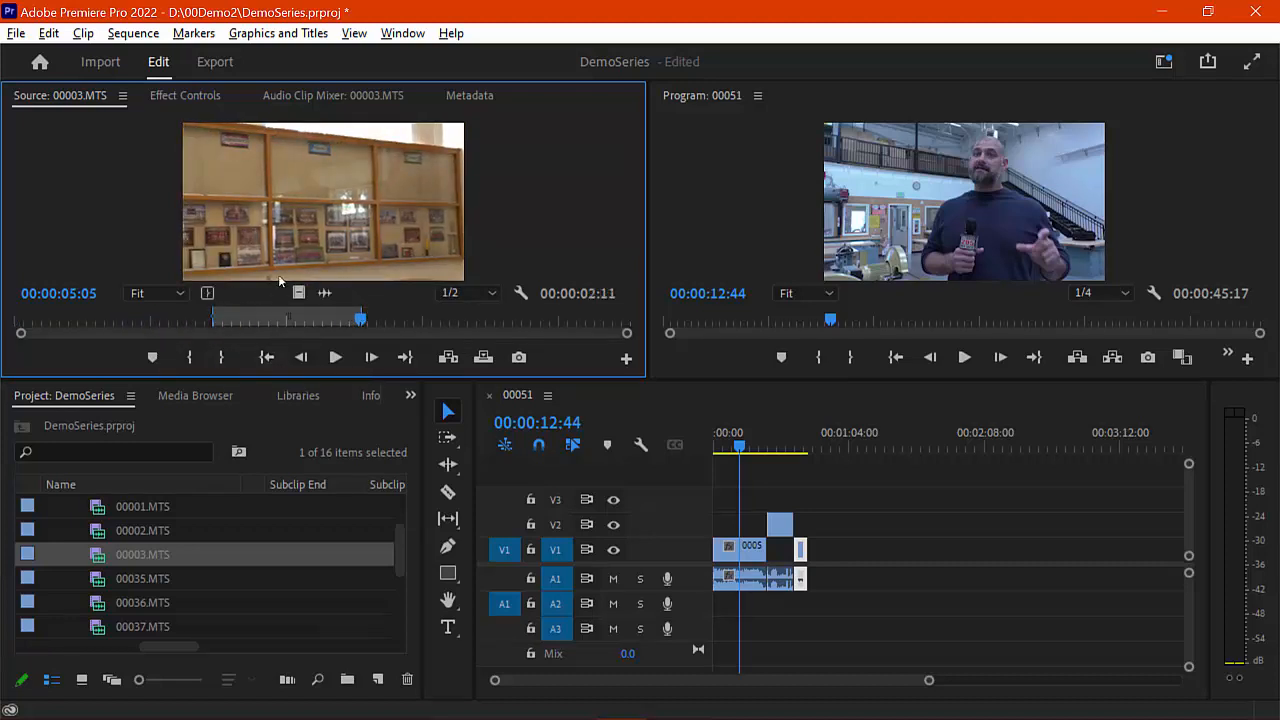
drag(681, 464, 772, 449)
drag(768, 452, 779, 447)
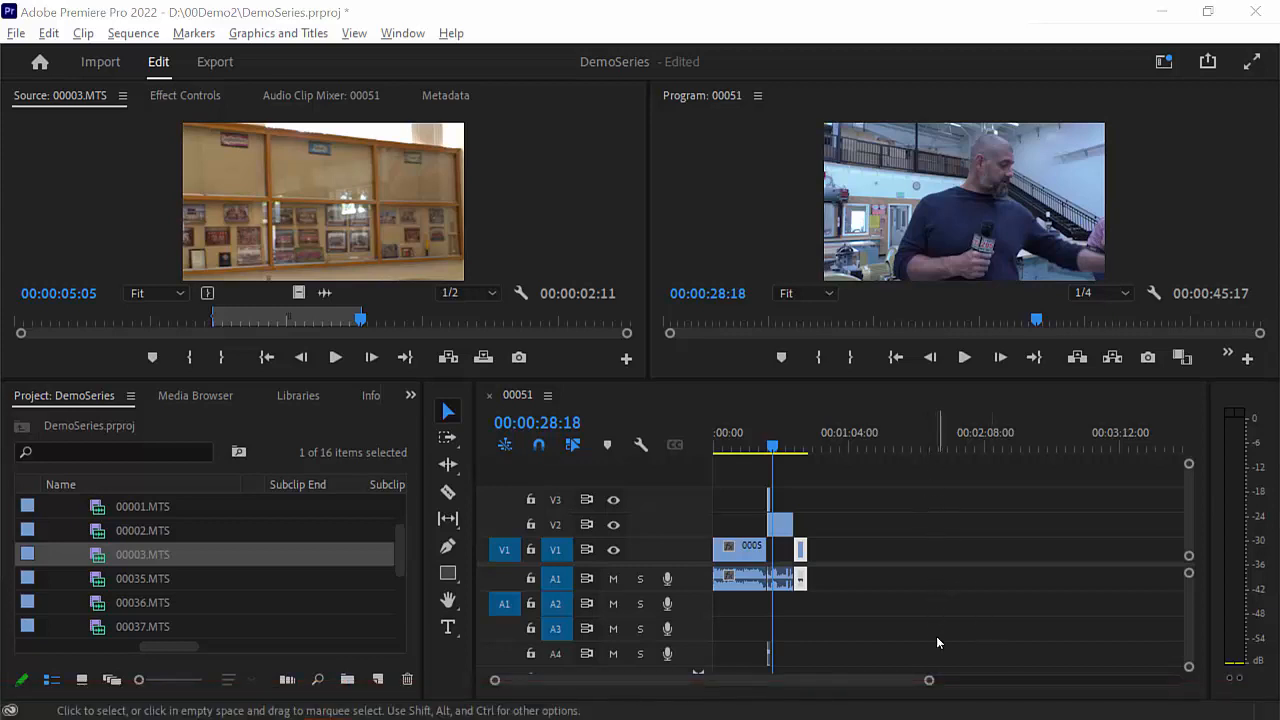
Examine the stacked clips on V1, V2 and V3 at different Timeline zoom levels, ending close in around 00:00:26:28
drag(929, 681, 1176, 680)
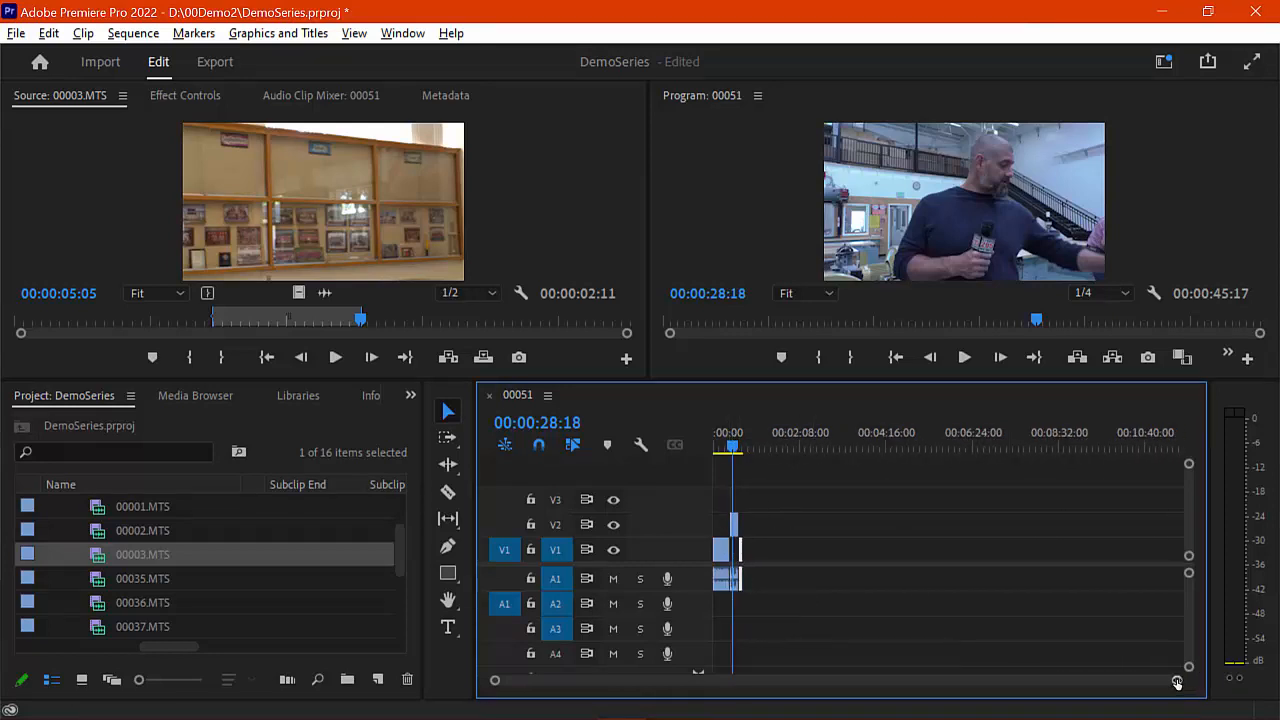
drag(1176, 680, 585, 685)
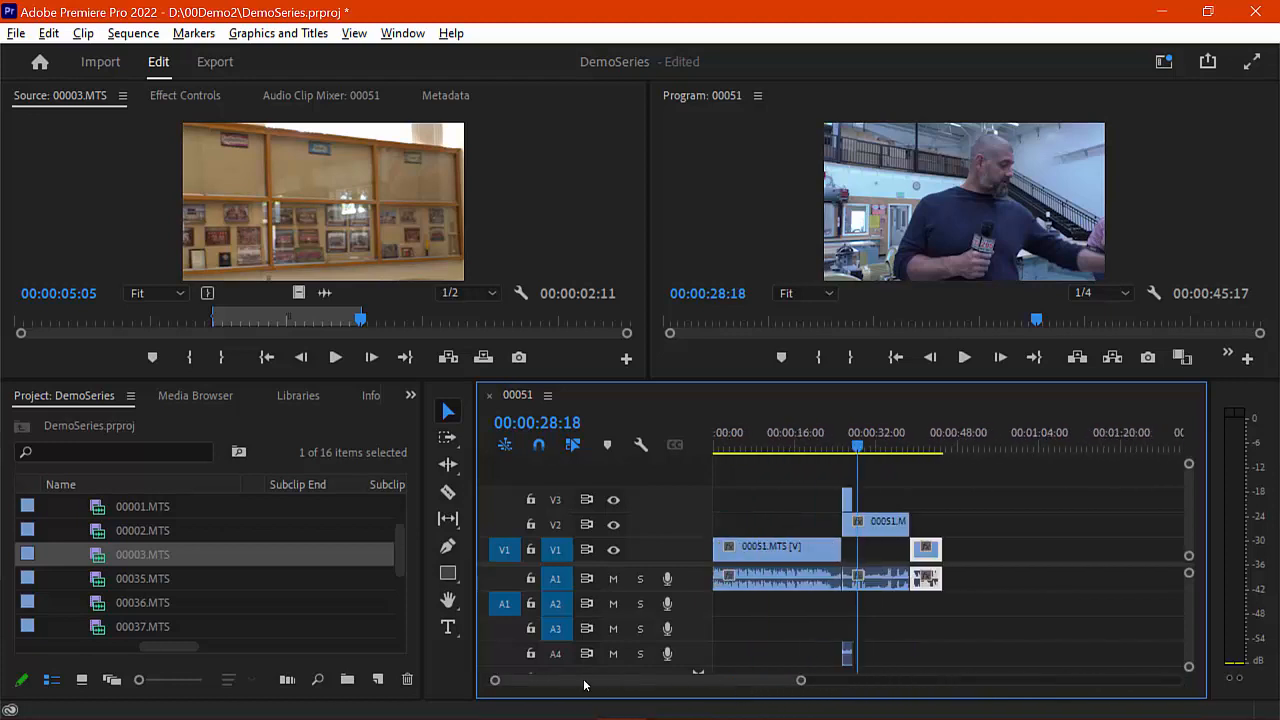
drag(491, 683, 608, 686)
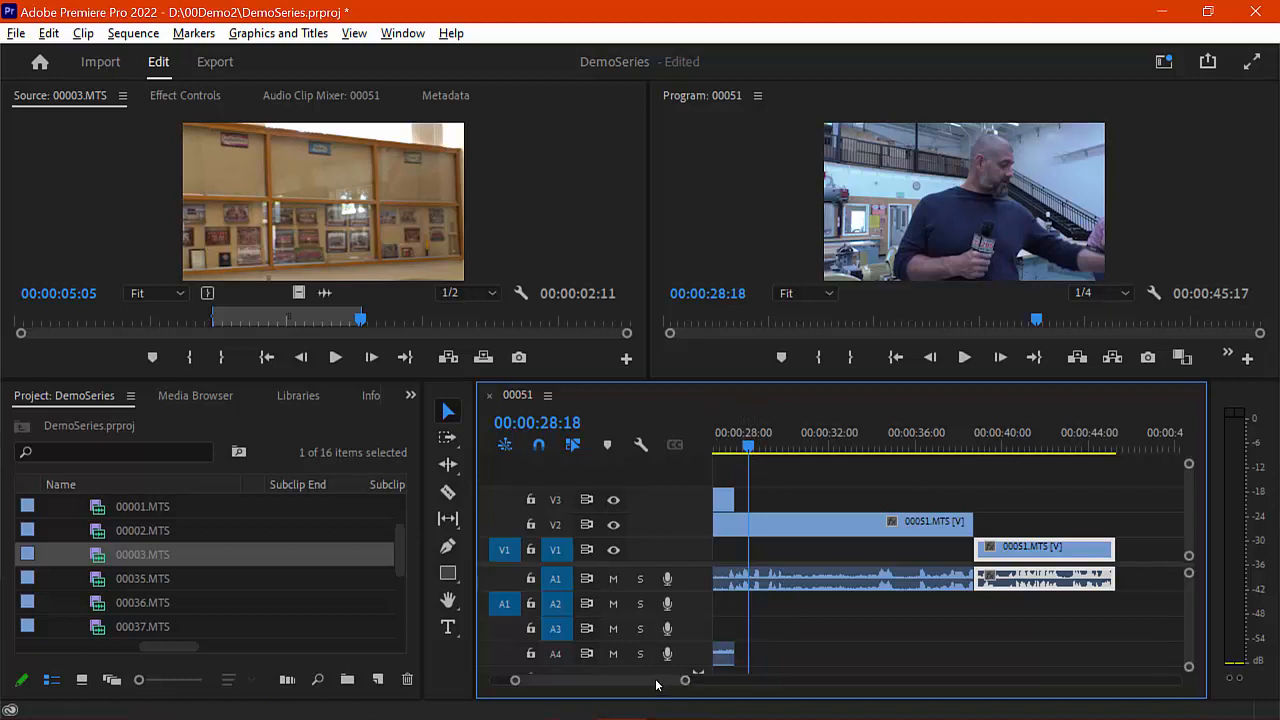
scroll(656, 685, left, 2)
drag(683, 681, 645, 680)
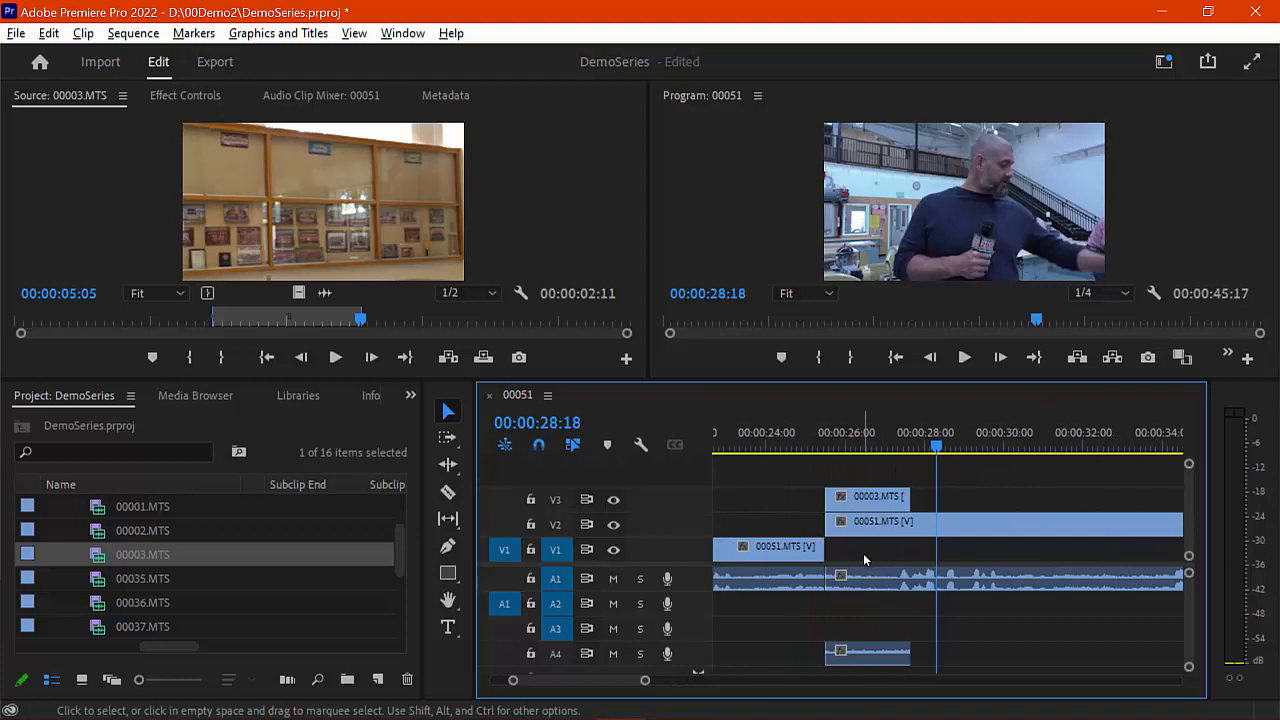
drag(938, 447, 927, 447)
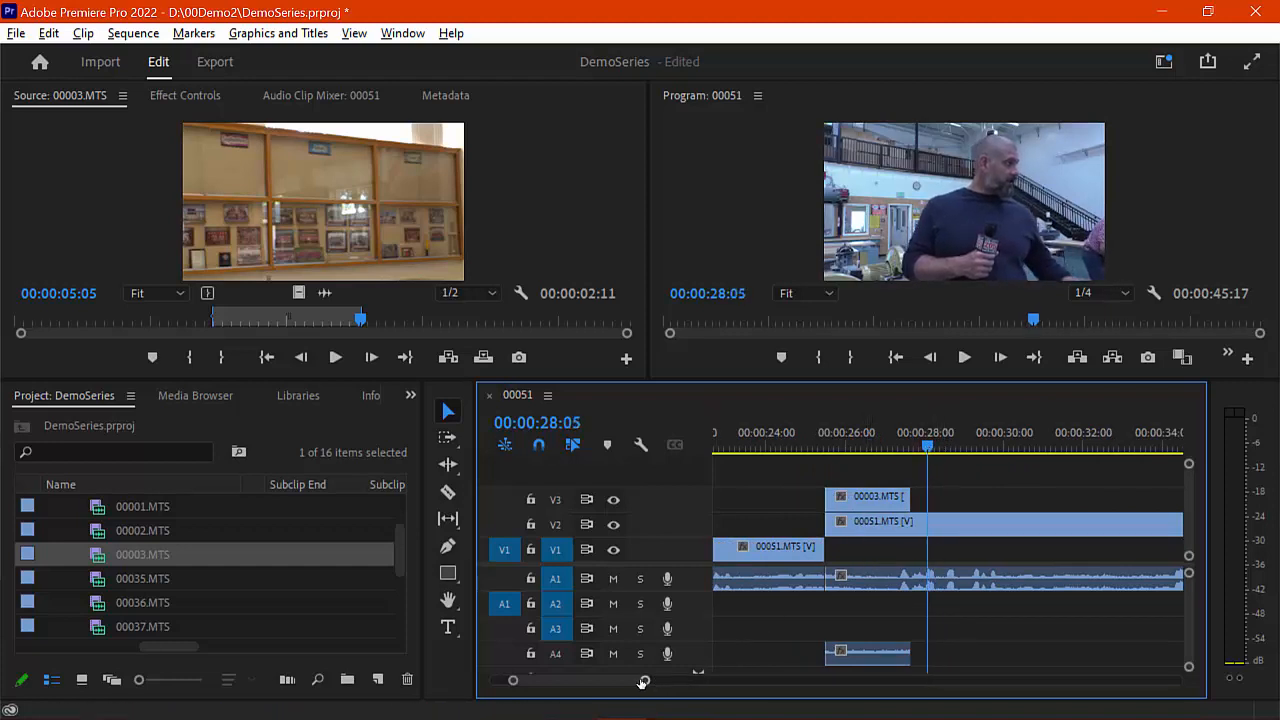
drag(644, 681, 1222, 677)
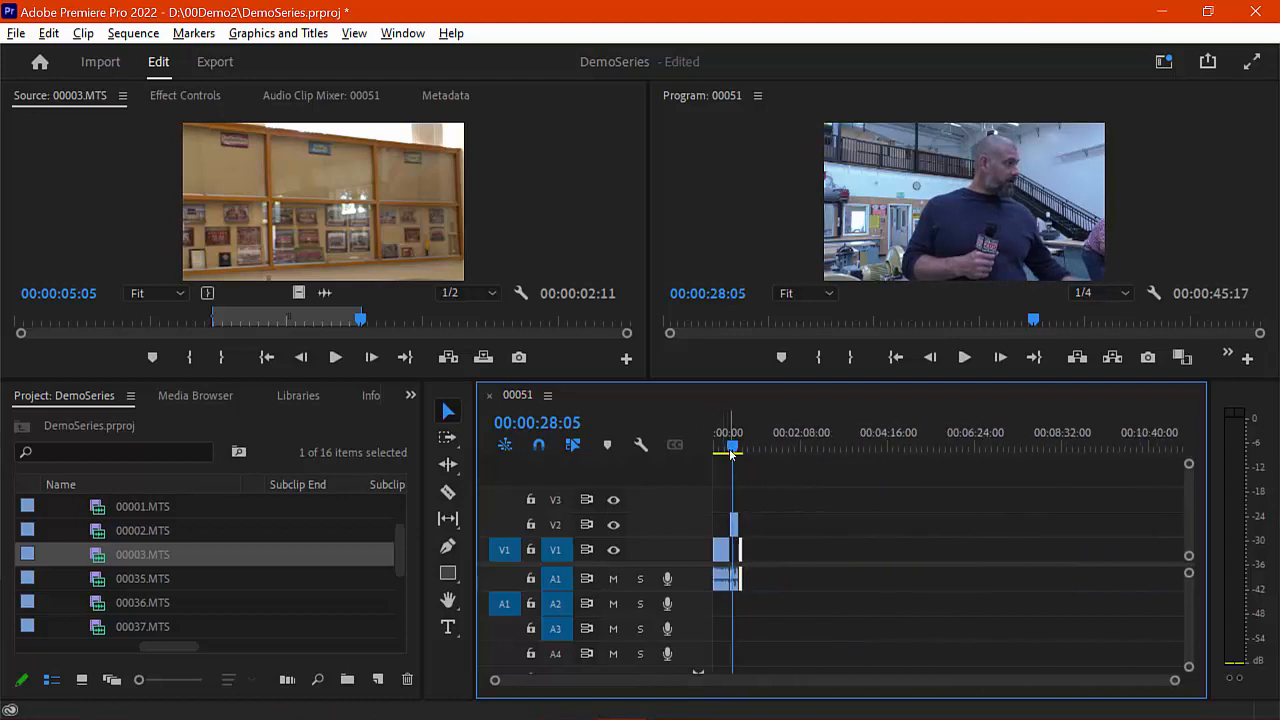
drag(733, 453, 731, 450)
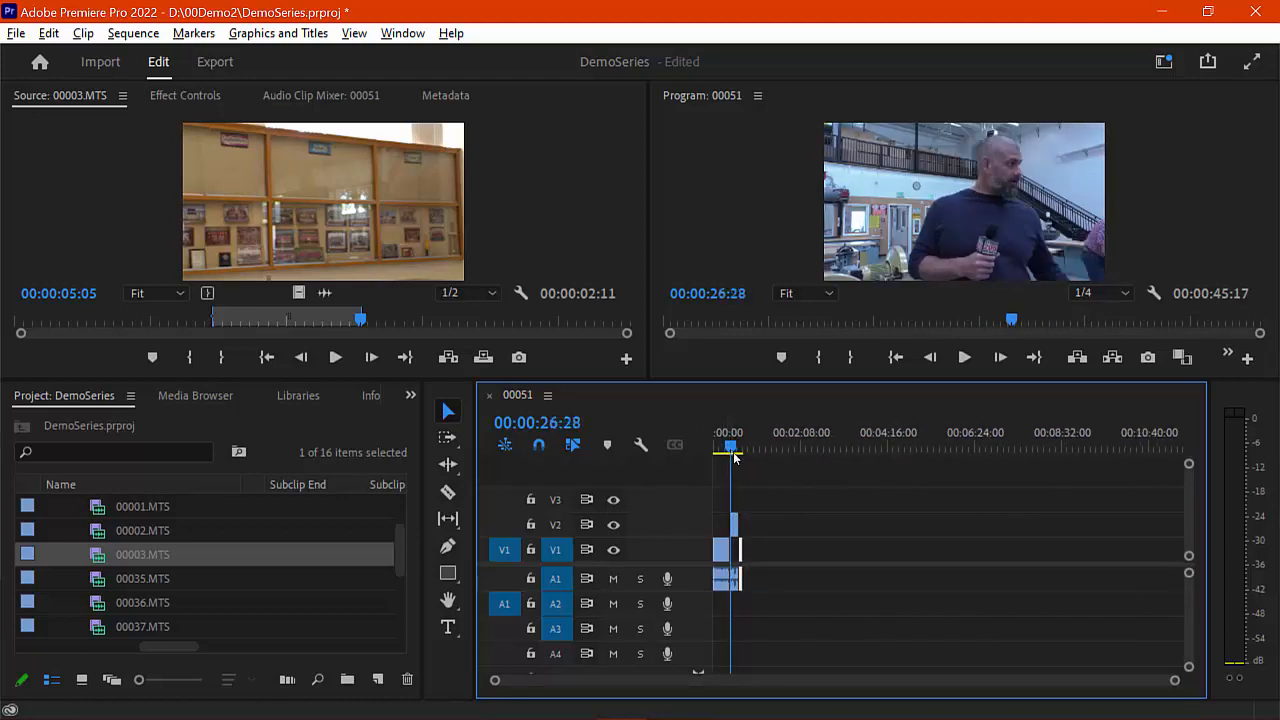
drag(1171, 677, 680, 682)
drag(506, 682, 525, 686)
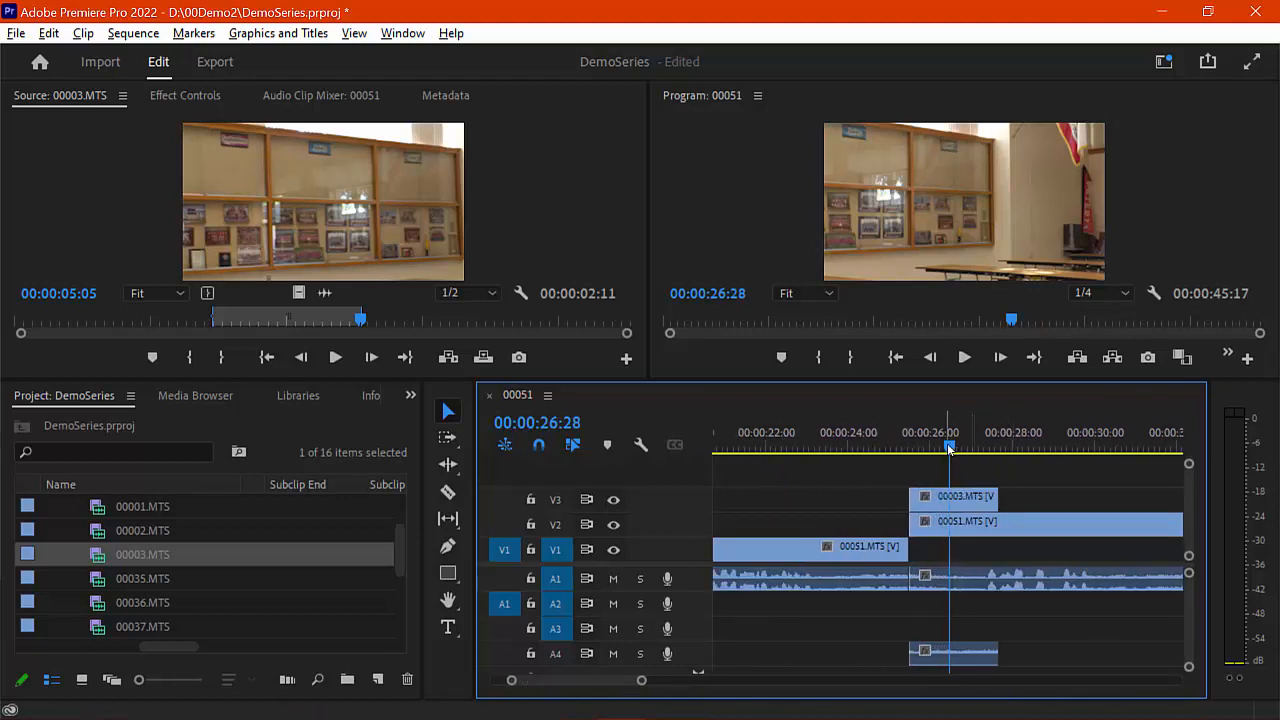
Preview the 00003.MTS overlay on V3 near its end and extend the clip's end by about one second
drag(949, 450, 983, 455)
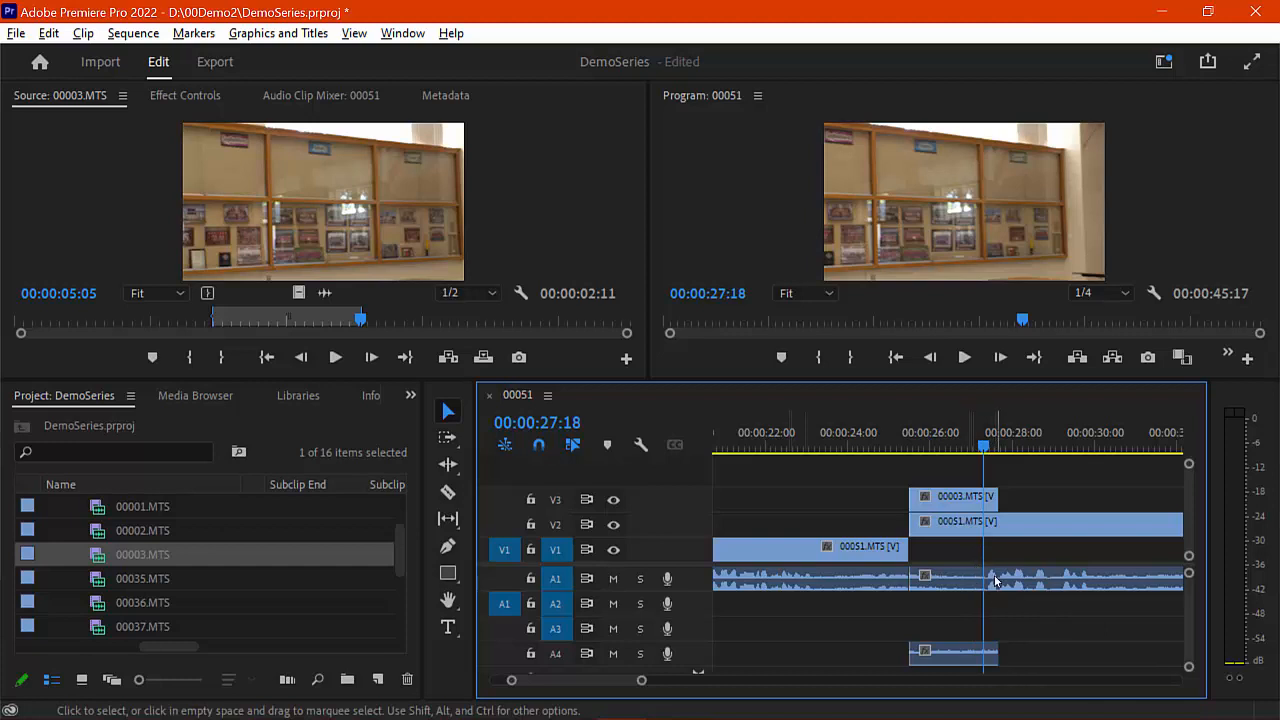
drag(1000, 452, 989, 452)
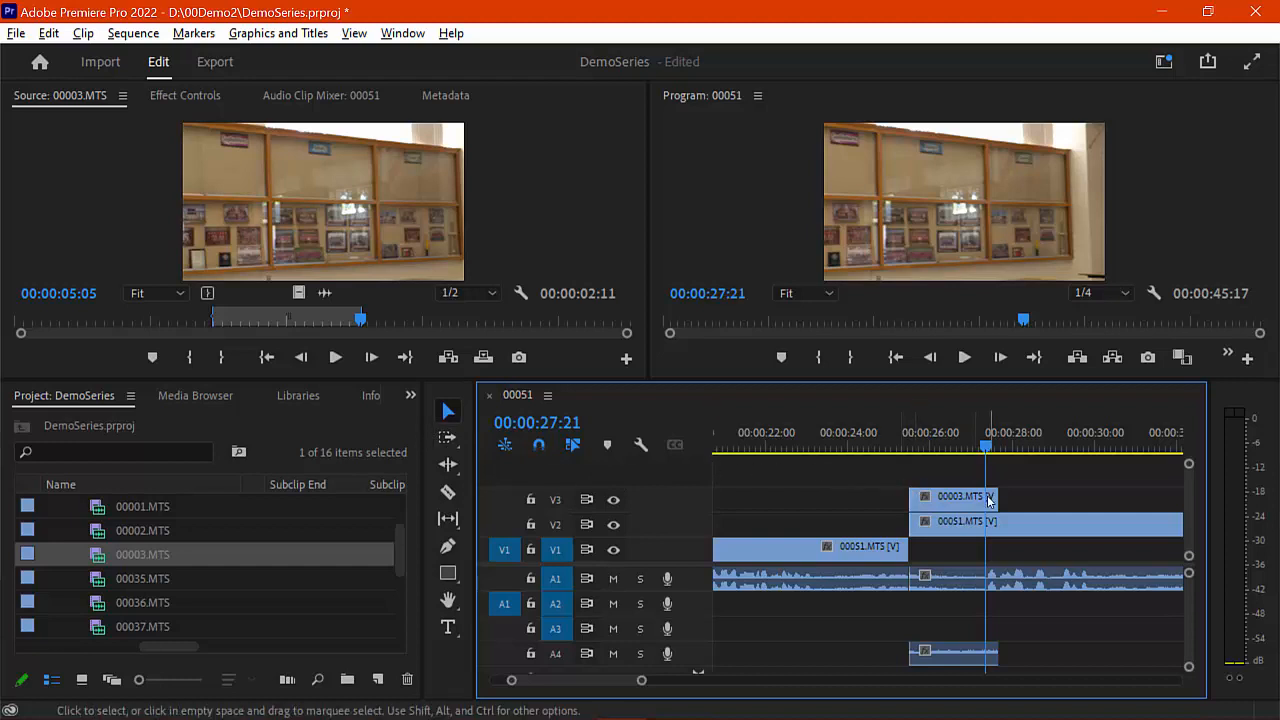
drag(995, 496, 1038, 496)
mouse_move(986, 452)
mouse_down()
mouse_move(1029, 452)
mouse_move(975, 460)
mouse_up()
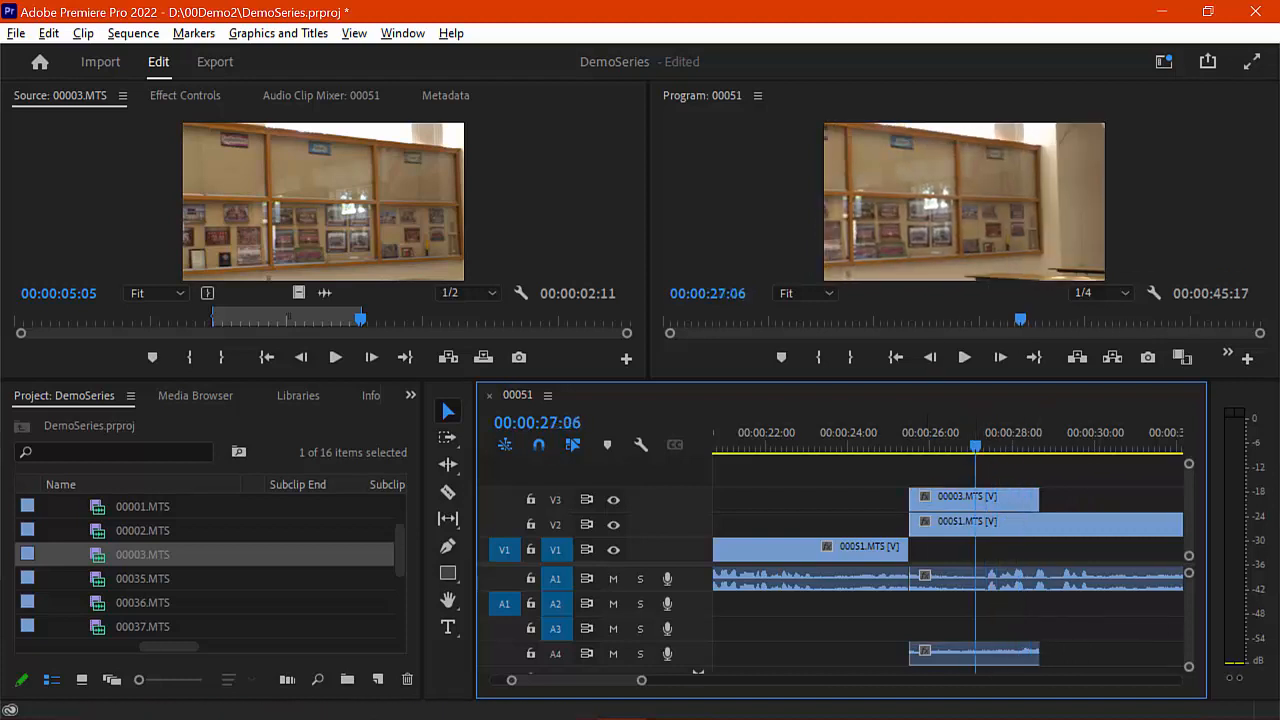